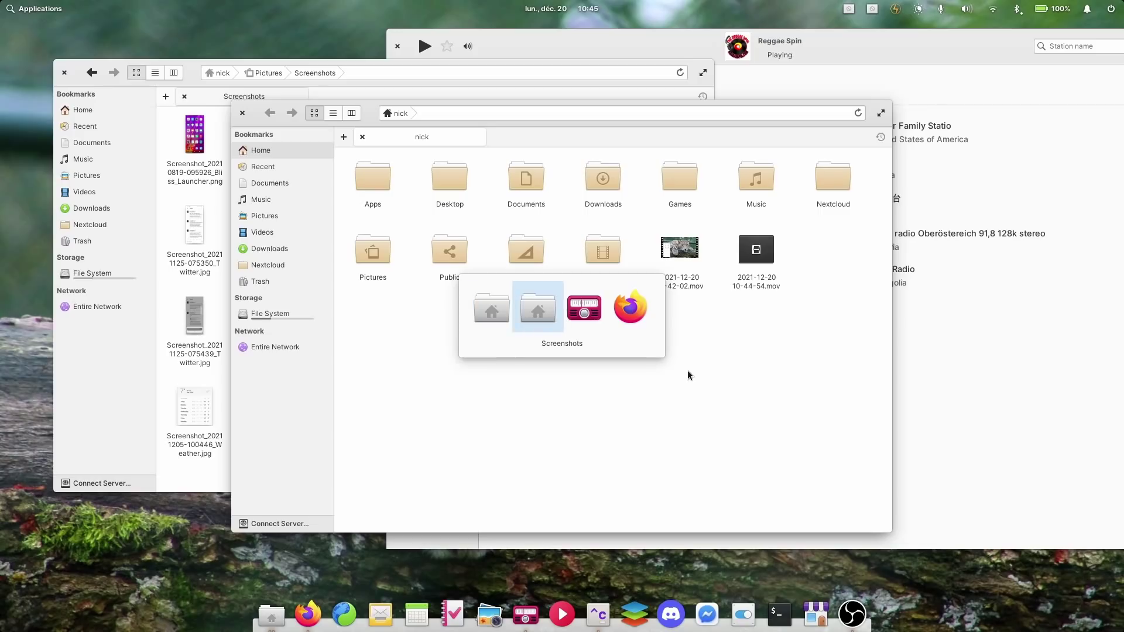
Step: Cycle through the open windows in the window switcher, from the Screenshots folder window to the home folder window
key(alt+Tab)
key(alt+Tab)
key(alt+Tab)
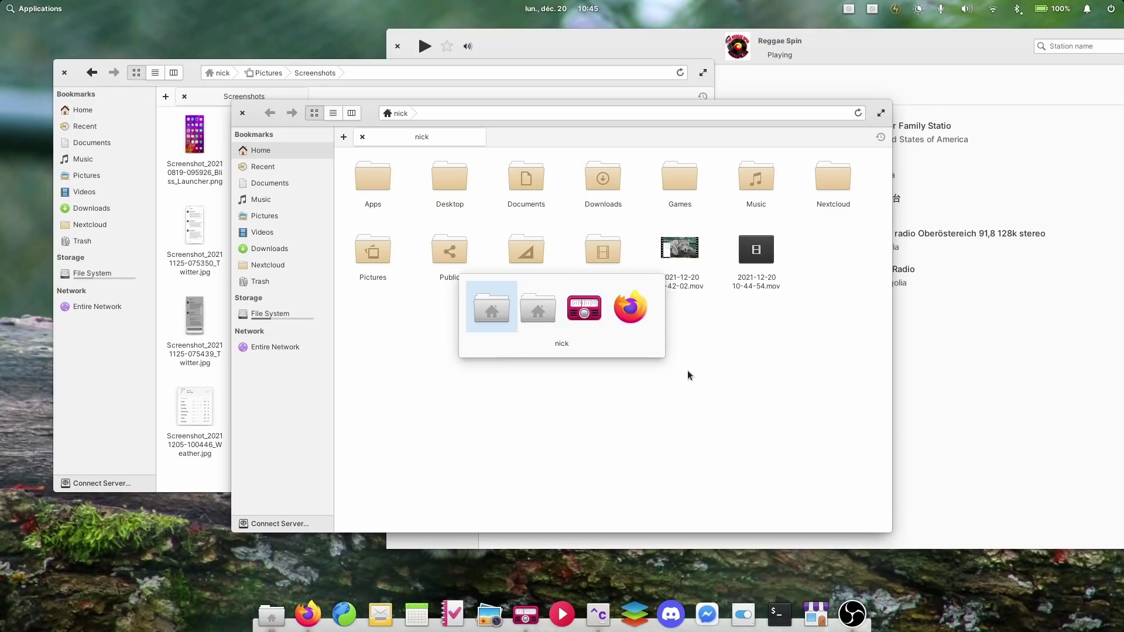
key(alt+Tab)
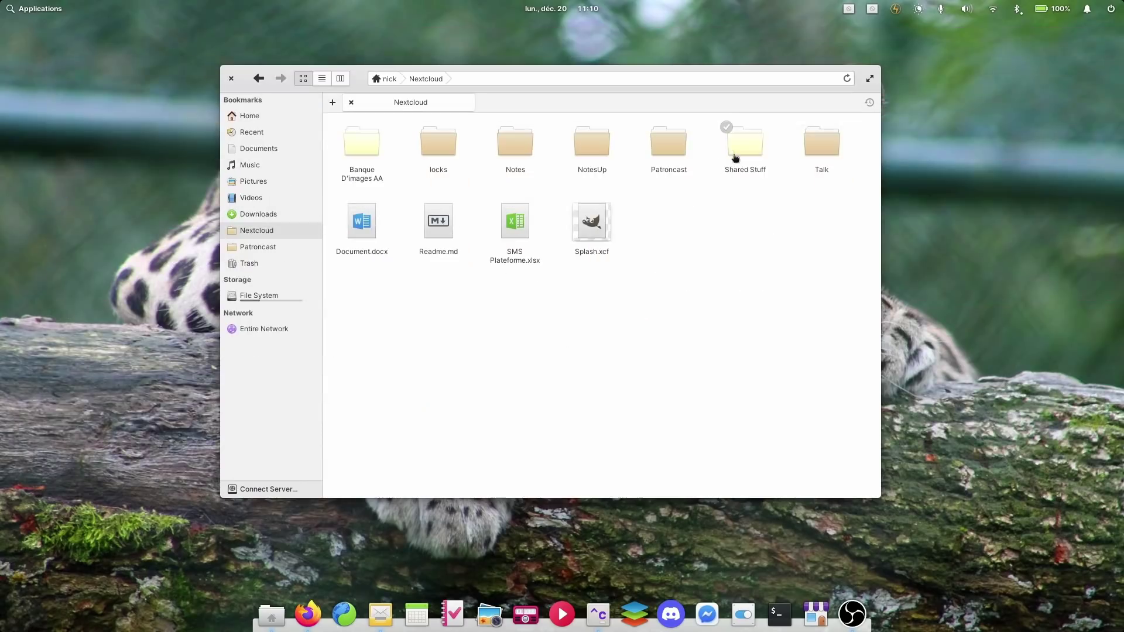
drag(823, 197, 700, 143)
drag(637, 301, 833, 156)
right_click(553, 259)
click(455, 286)
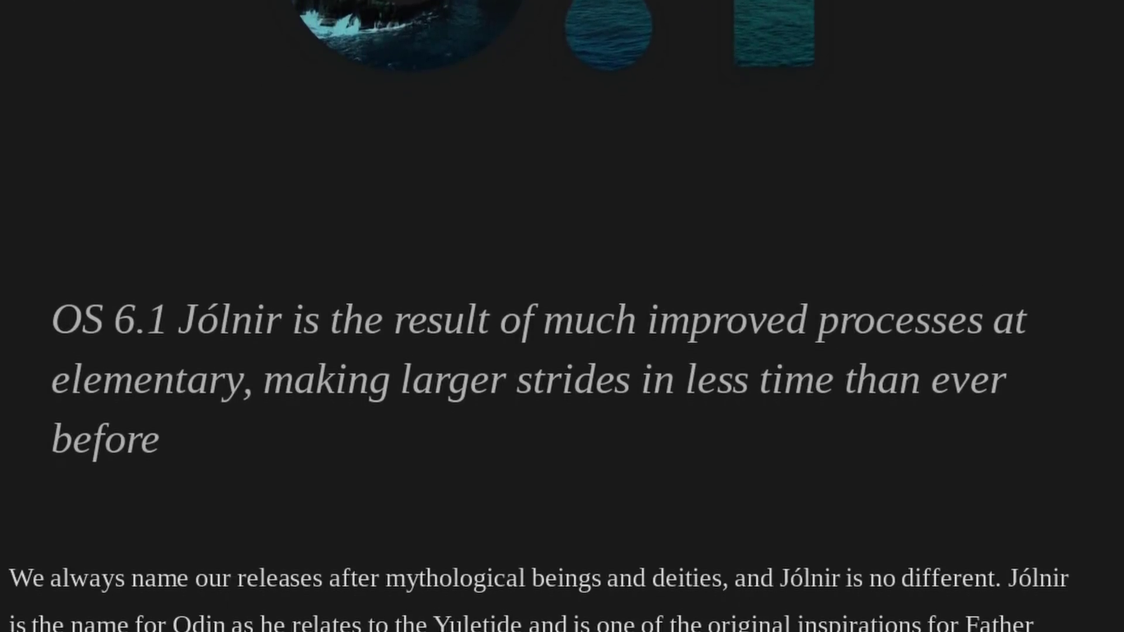
Step: Switch to the Screenshots folder window and open a new file manager window showing the home folder
key(alt+Tab)
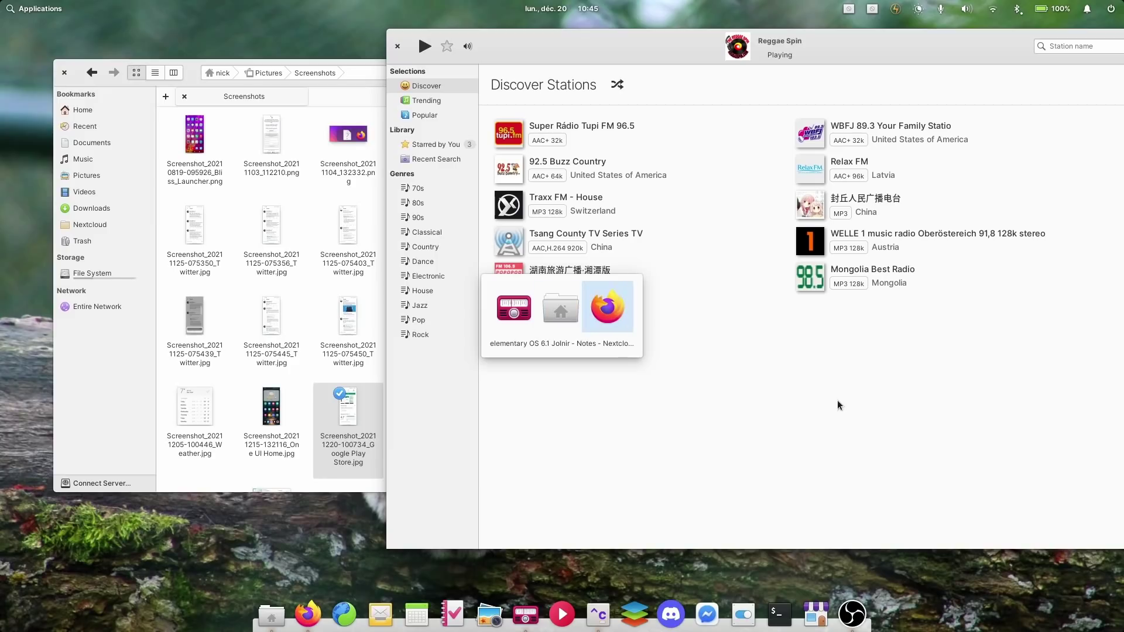
key(alt+Tab)
key(alt+Tab)
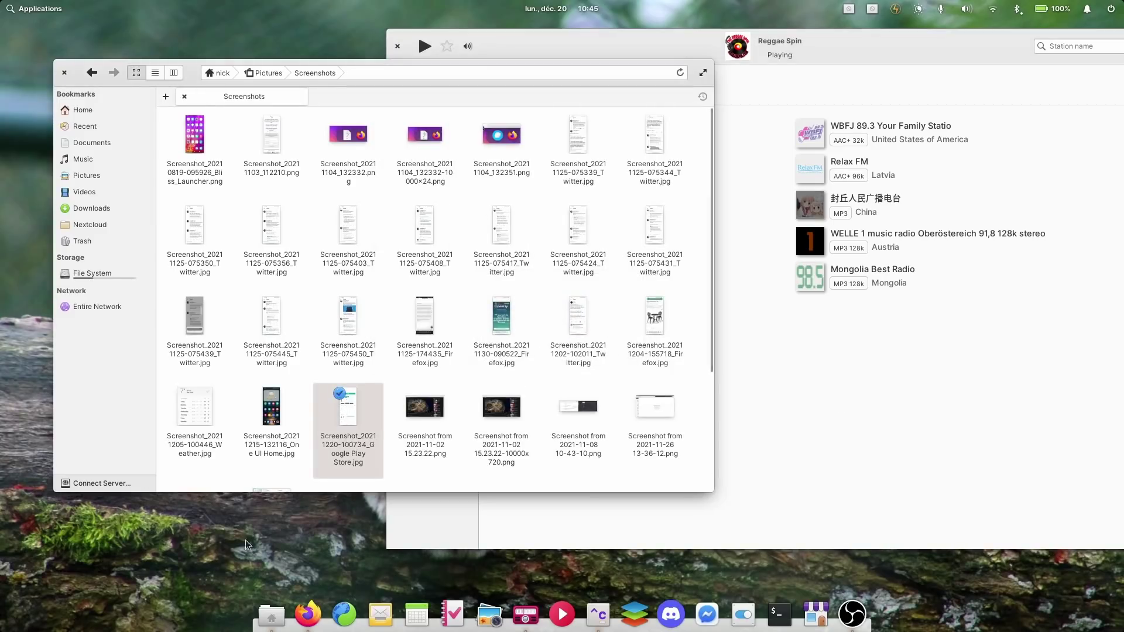
right_click(271, 615)
click(280, 566)
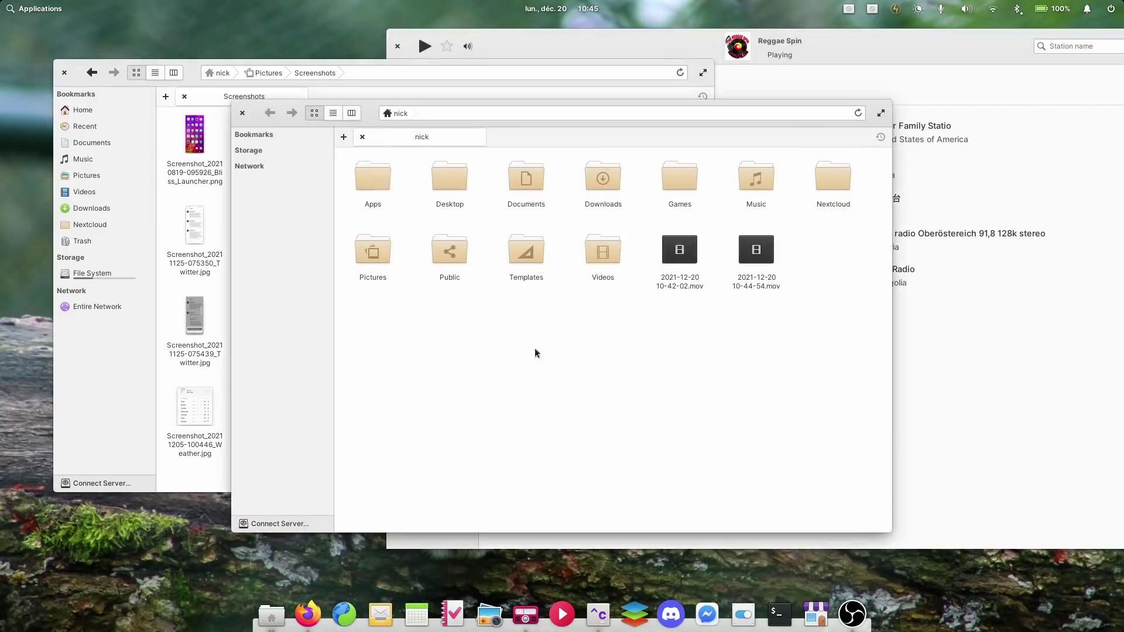
Step: Go through all open windows in the window switcher and return to the home folder window
key(alt+Tab)
key(alt+Tab)
key(alt+Tab)
key(alt+Tab)
key(alt+Tab)
key(alt+Tab)
key(alt+Tab)
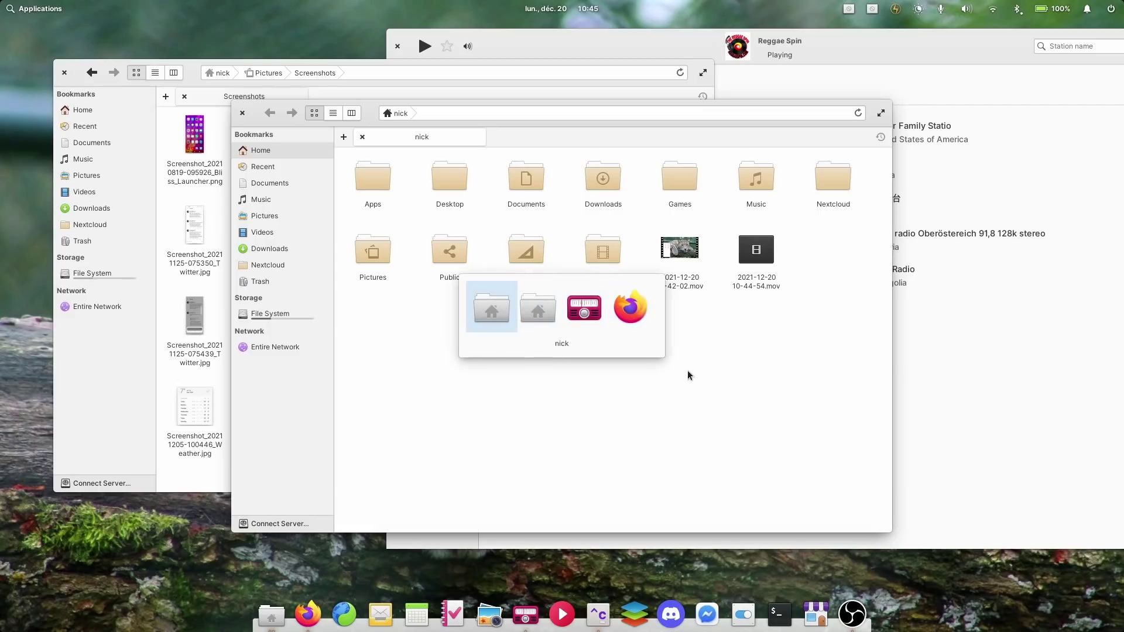
Step: Bring the Screenshots folder window and the Tuner radio window to the front with the window switcher
key(alt+Tab)
key(alt+Tab)
key(alt+Tab)
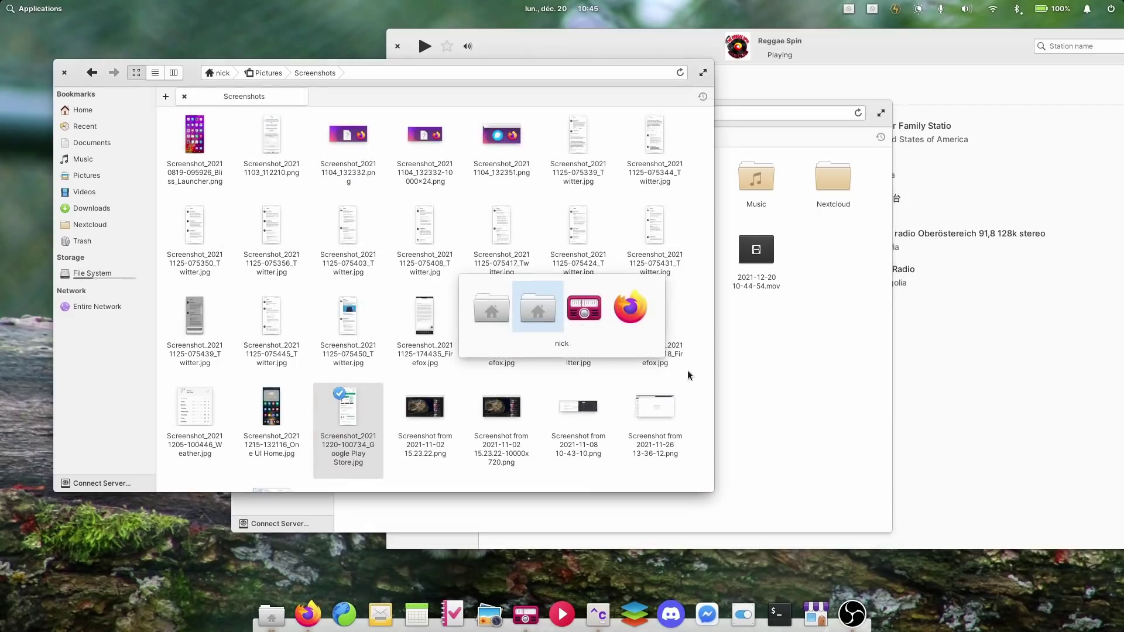
key(alt+Tab)
key(alt+Tab)
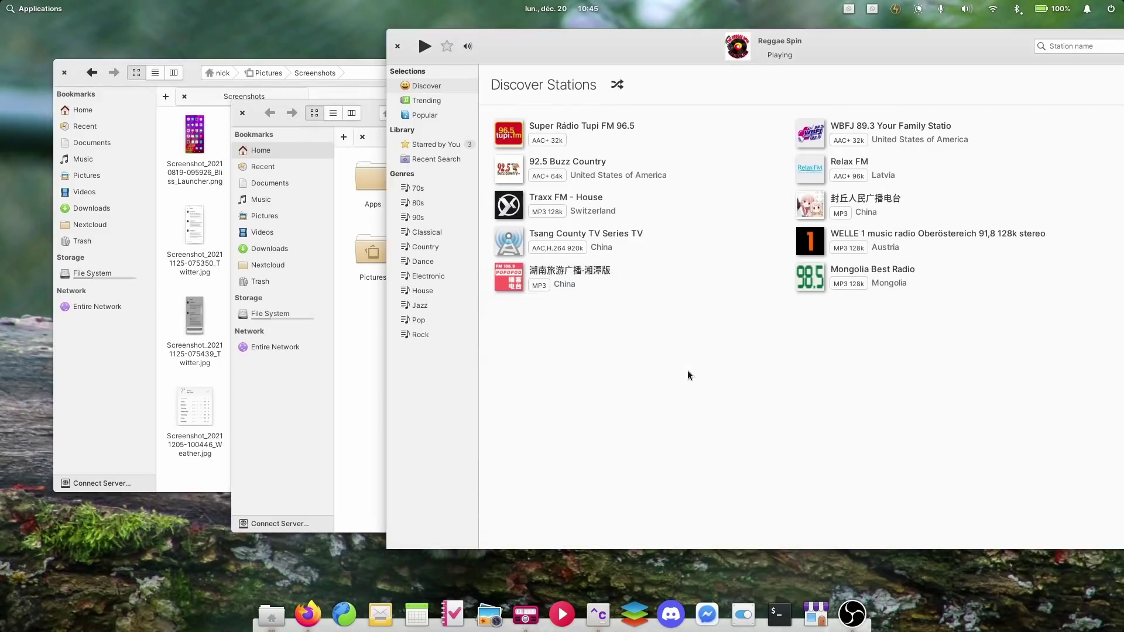
key(alt+Tab)
key(alt+Tab)
key(alt+Tab)
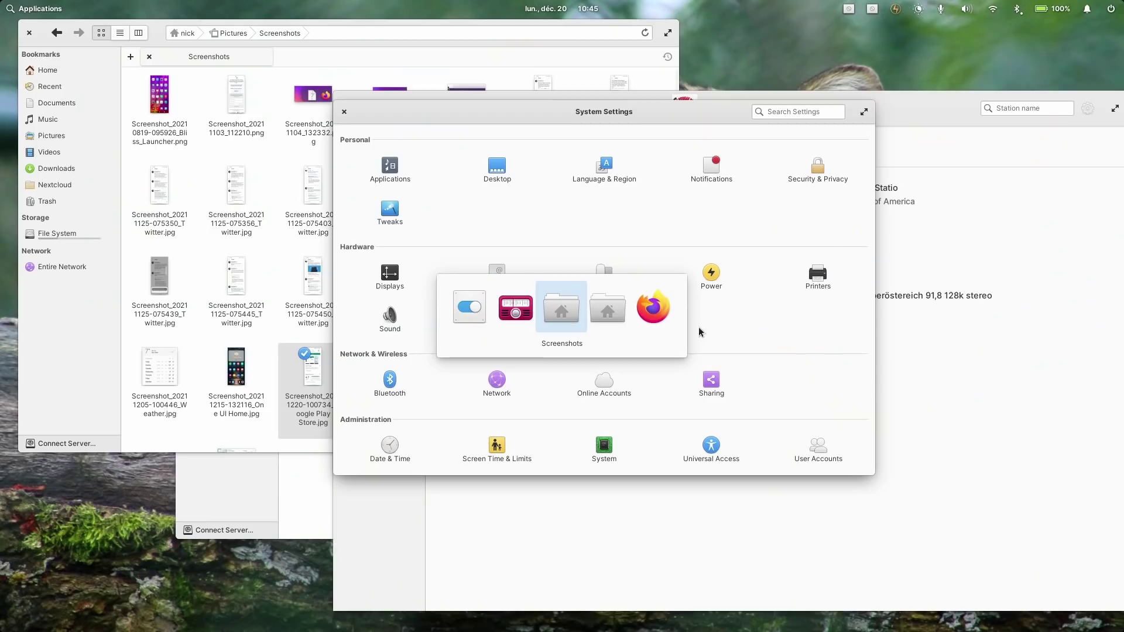
Step: Cycle the window switcher through the five open windows, including System Settings, Tuner and Firefox
key(alt+Tab)
key(alt+Tab)
key(alt+Tab)
key(alt+Tab)
key(alt+Tab)
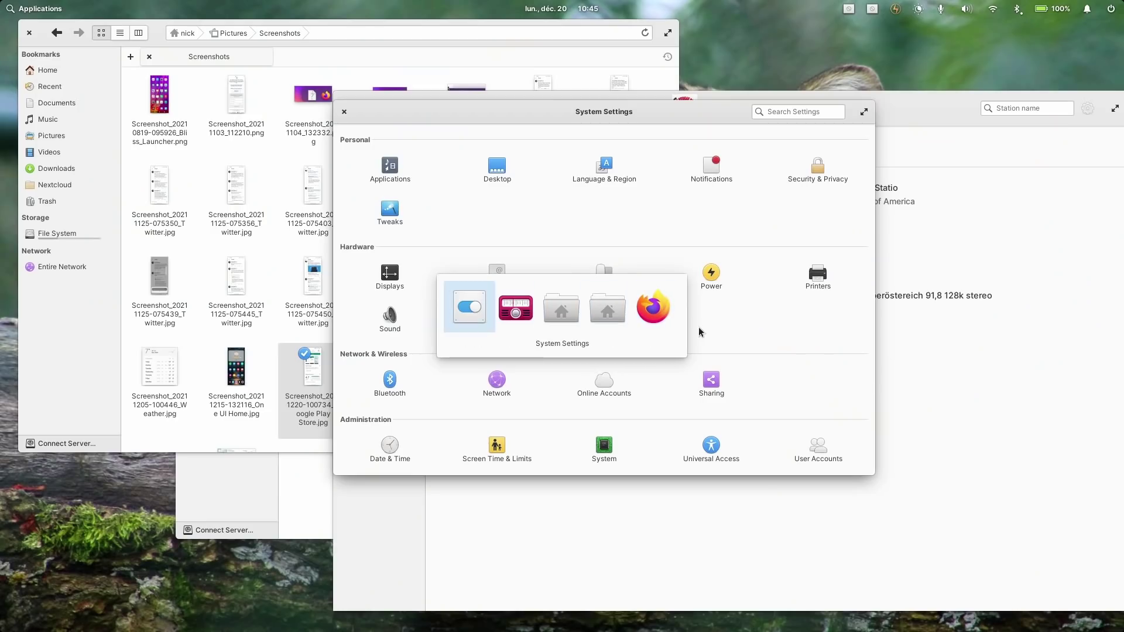
key(alt+Tab)
key(alt+Tab)
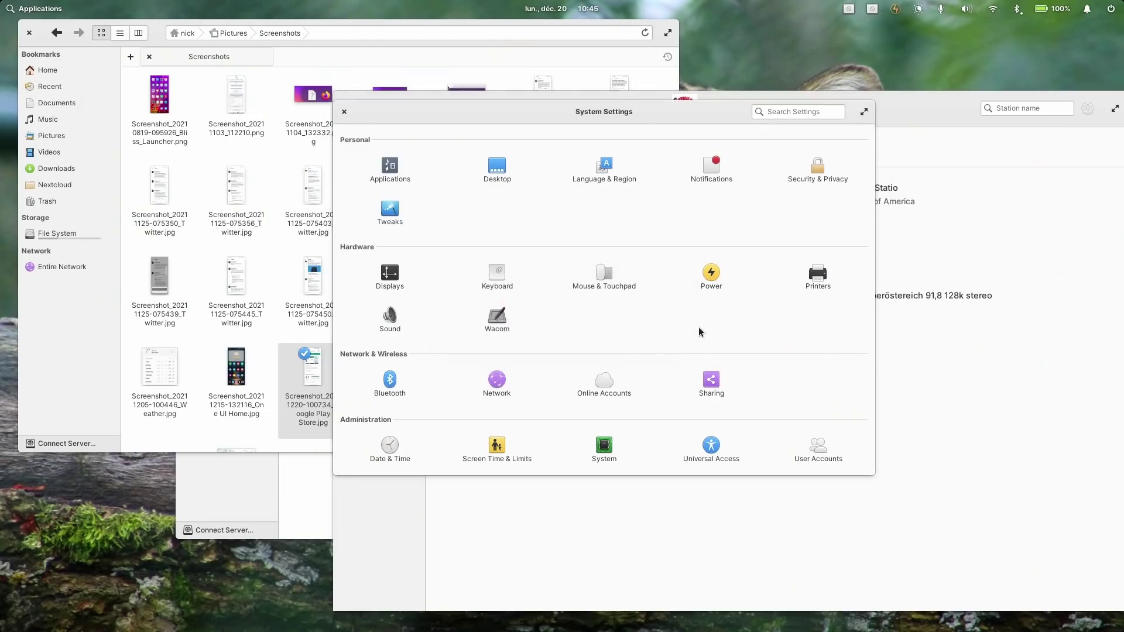
Step: Cycle past Tuner in the window switcher and bring the Screenshots folder window in front of System Settings
key(alt+Tab)
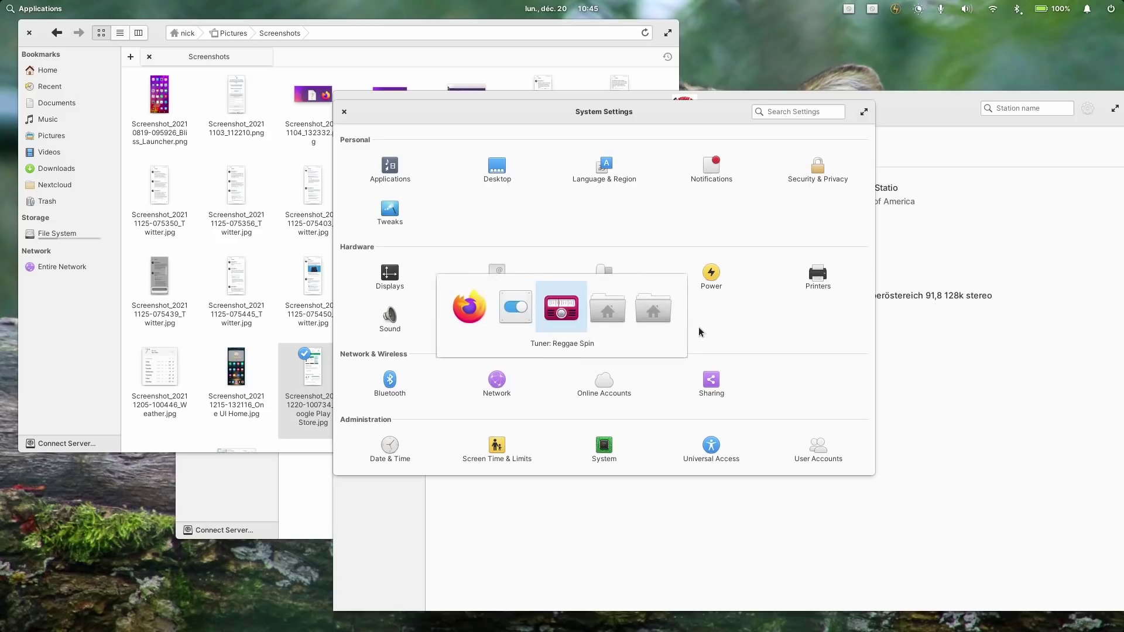
key(alt+Tab)
key(alt+Tab)
key(alt+Tab)
key(alt+Tab)
key(alt+Tab)
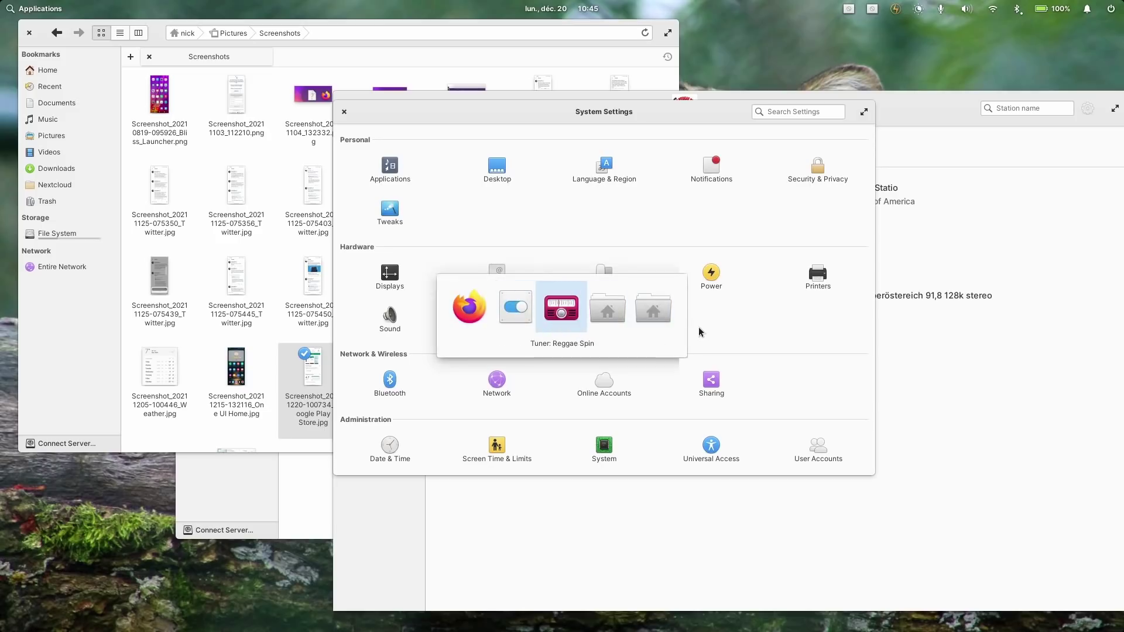
key(alt+Tab)
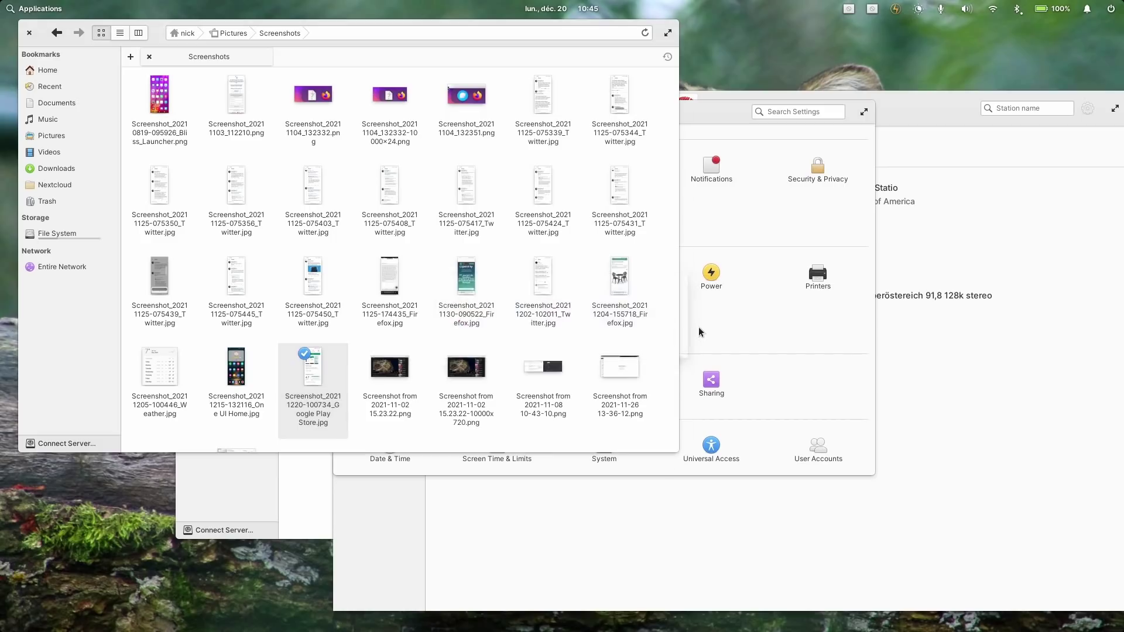
Step: Close the Screenshots folder window and other open windows one after another
click(758, 333)
key(ctrl+w)
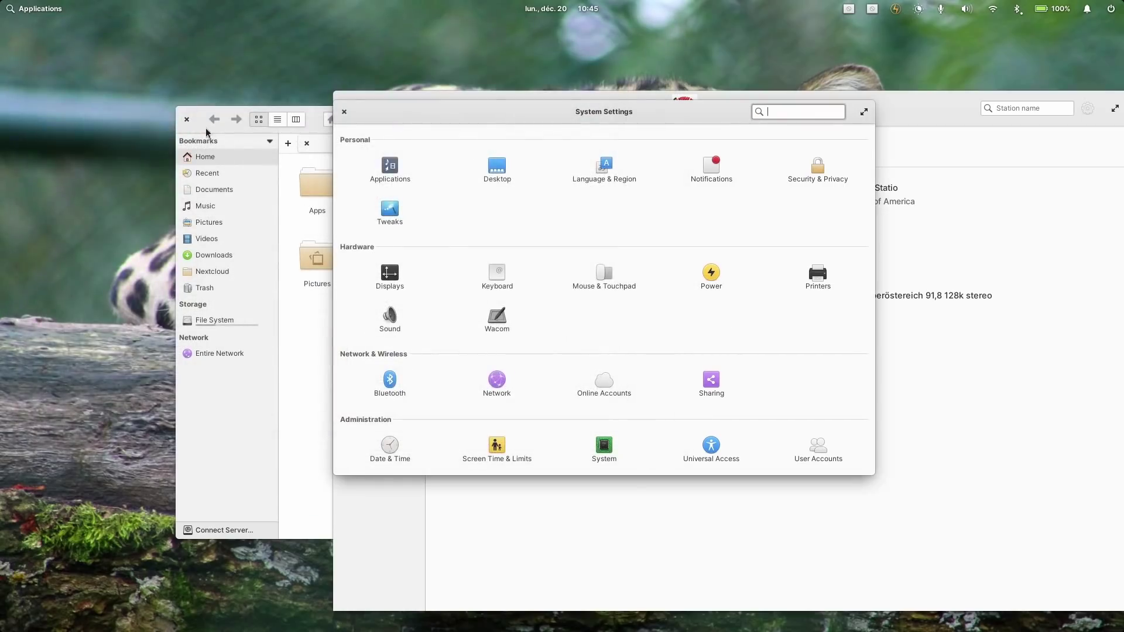
key(ctrl+w)
key(ctrl+q)
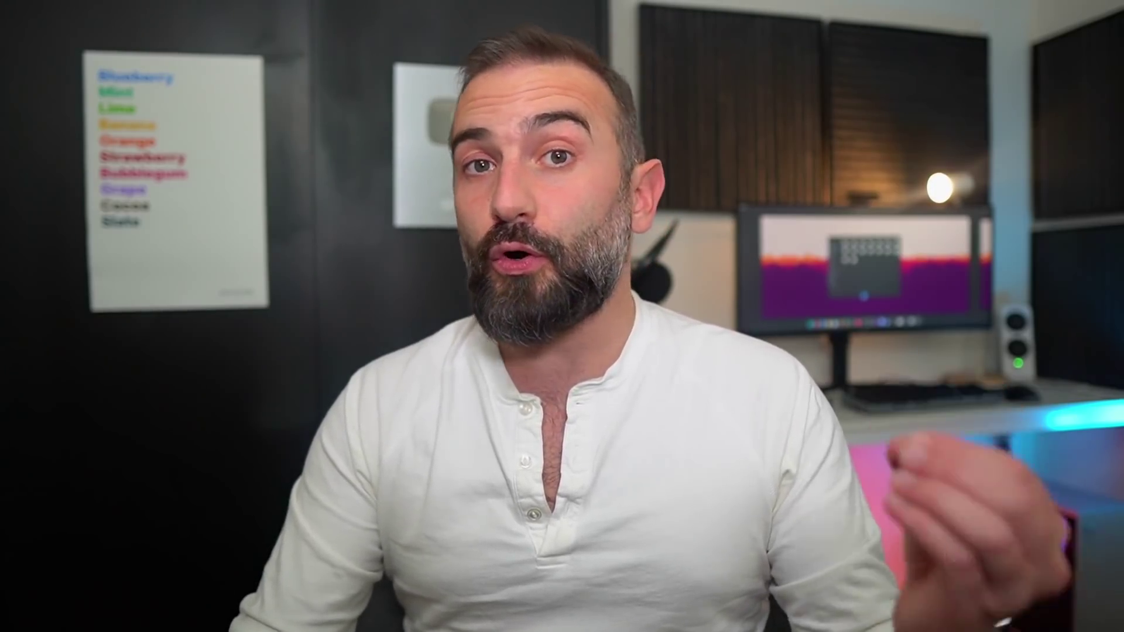
Step: Step through the window switcher from the home folder window and switch to the Screenshots folder window
key(alt+Tab)
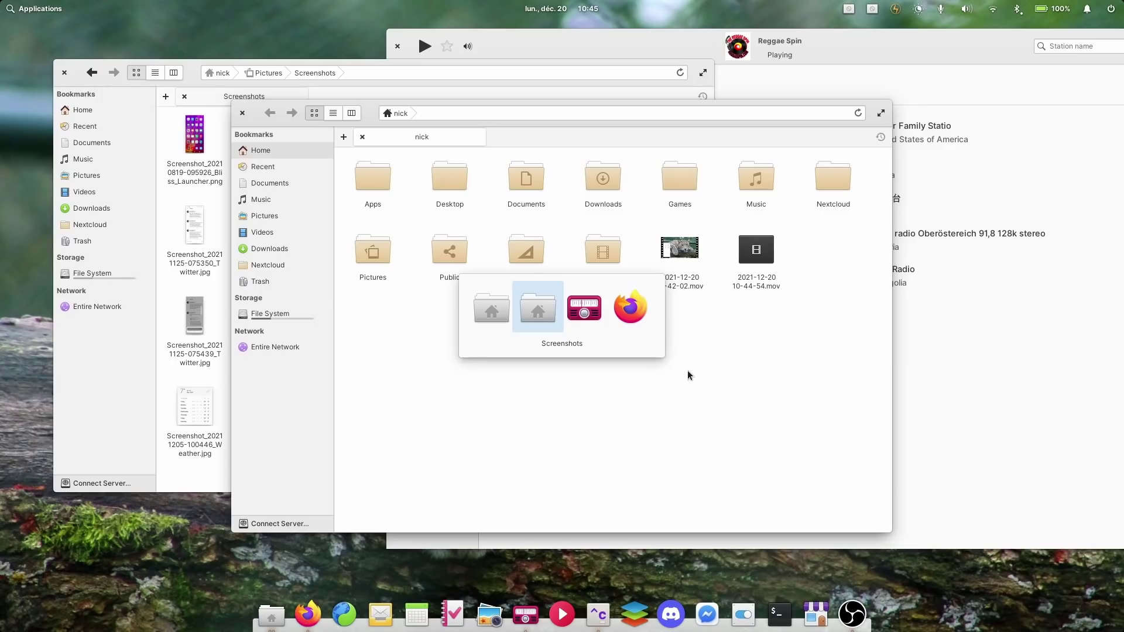
key(alt+Tab)
key(alt+Tab)
key(alt+Tab)
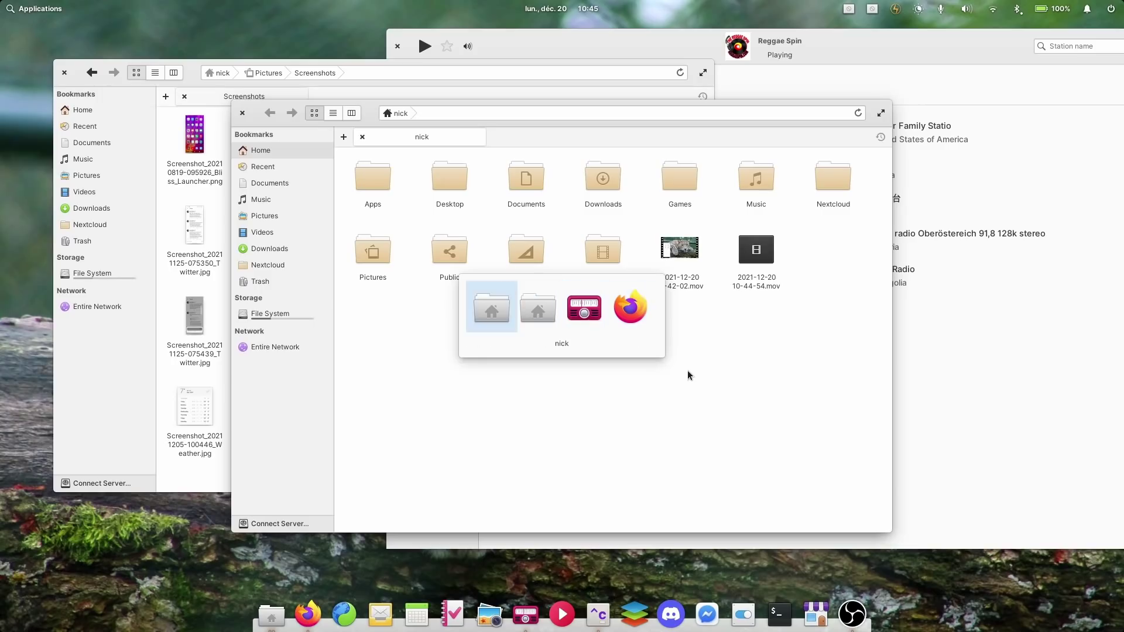
key(alt+Tab)
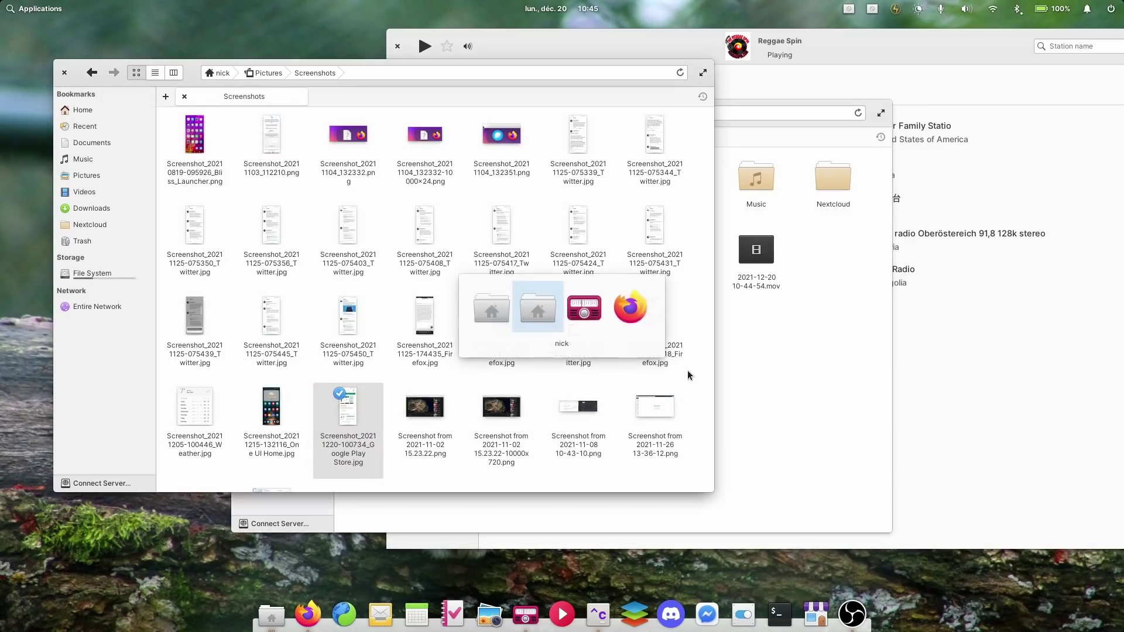
key(alt+Tab)
key(alt+Tab)
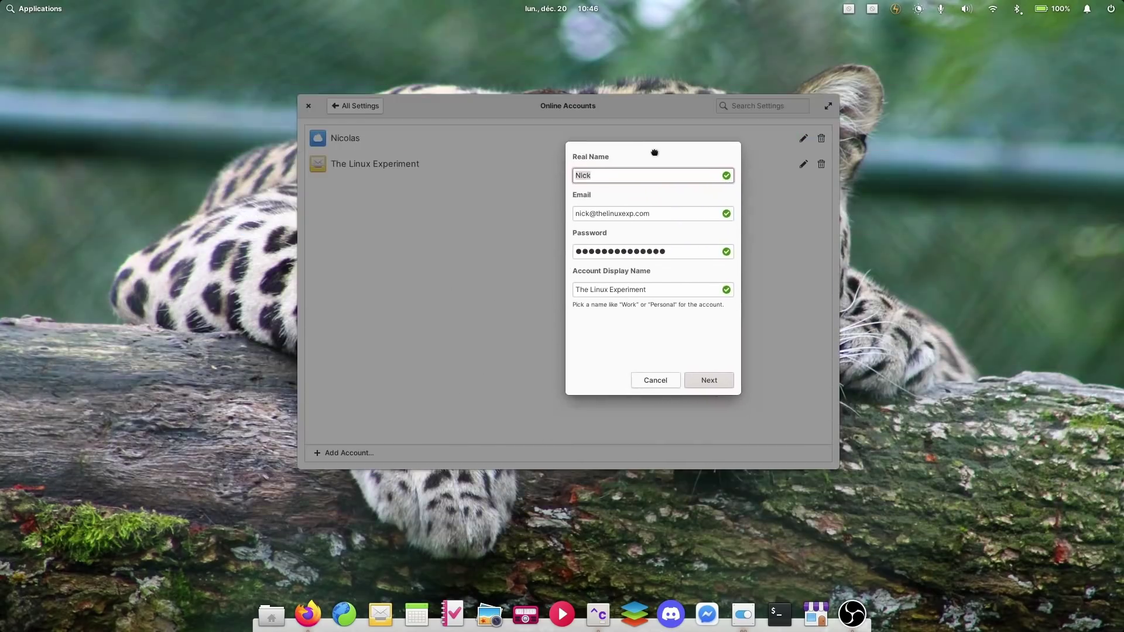
Step: View the edit dialog of The Linux Experiment mail account, cancel it without changes, and close the Online Accounts settings
drag(652, 150, 560, 165)
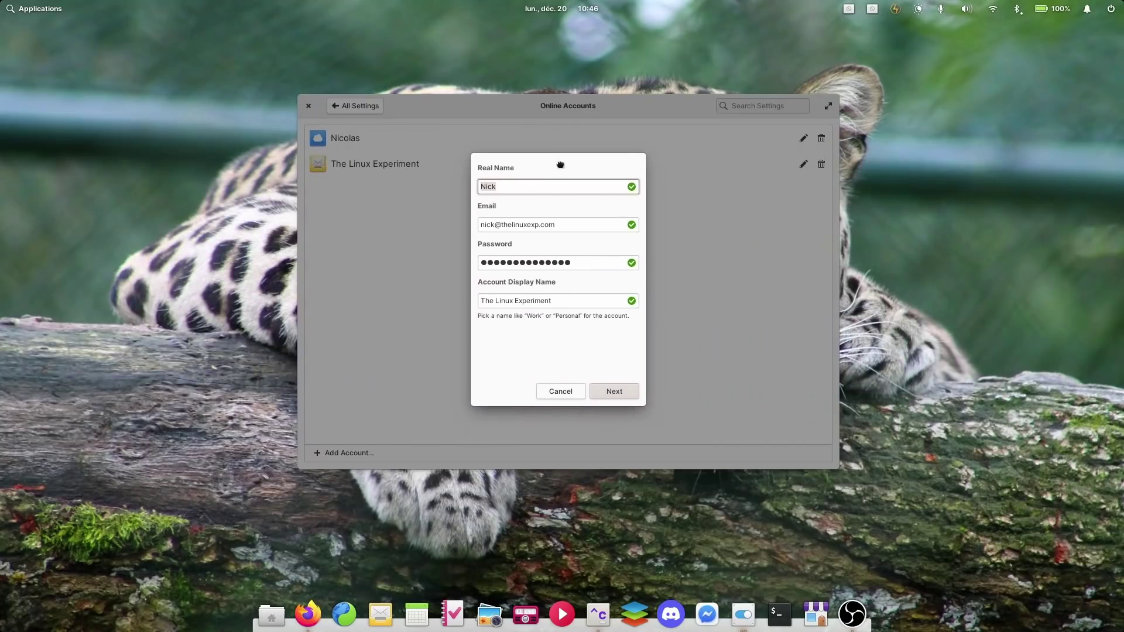
click(560, 391)
click(802, 165)
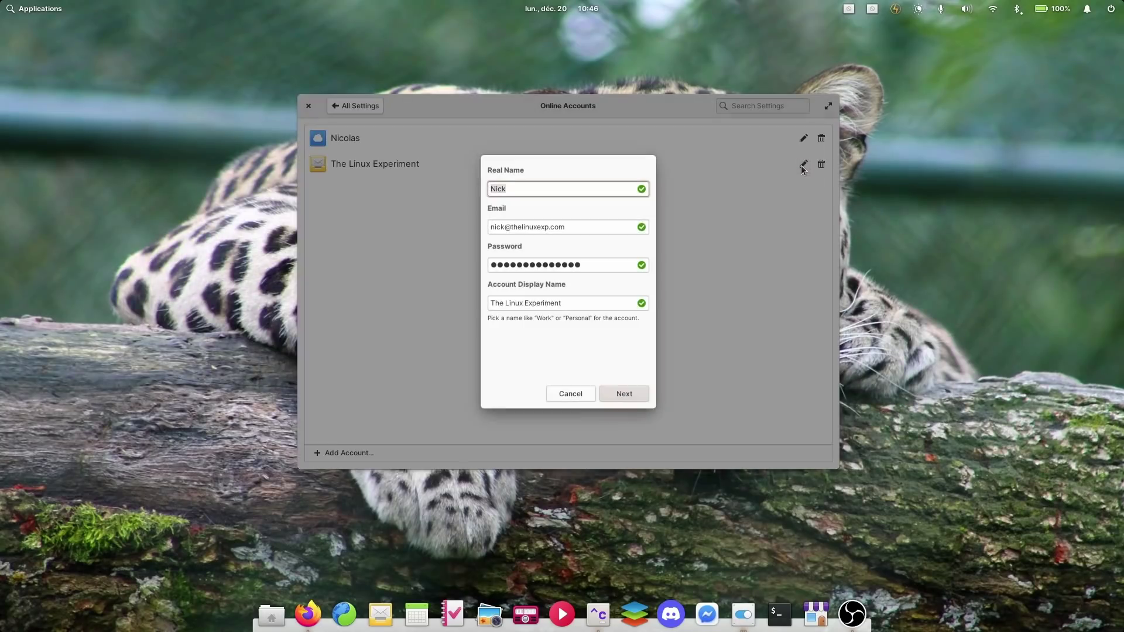
click(566, 393)
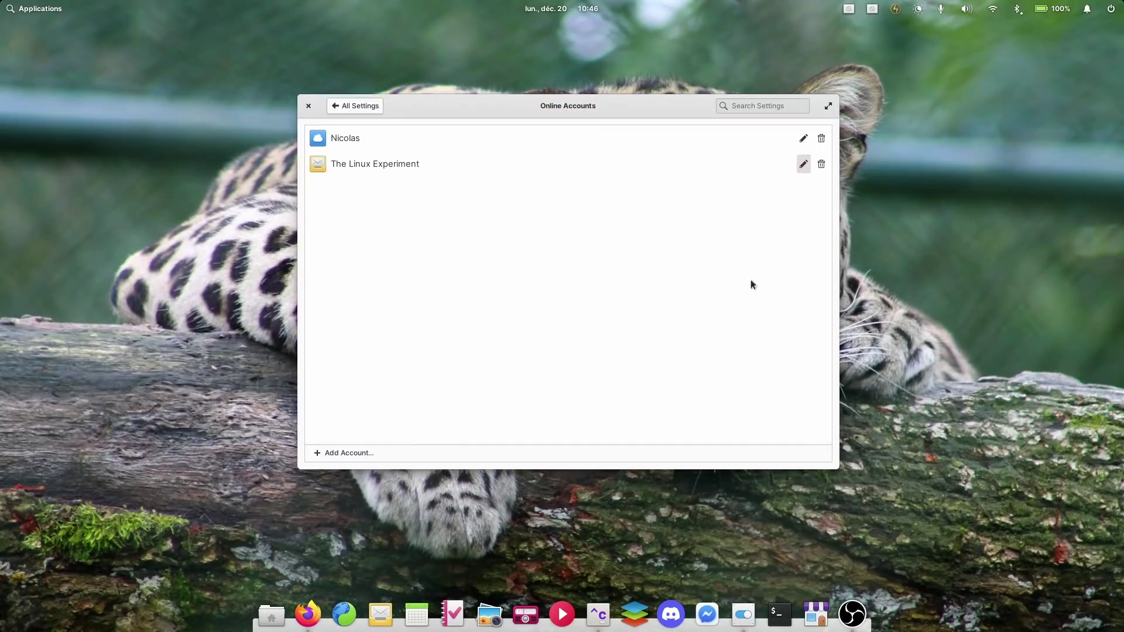
click(804, 163)
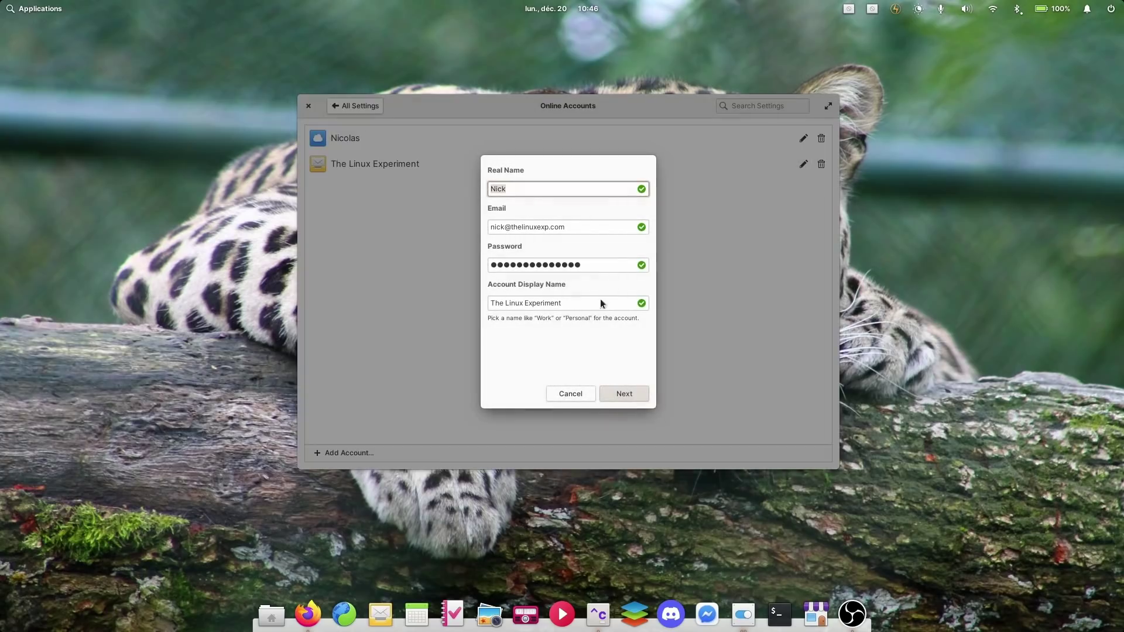
click(563, 394)
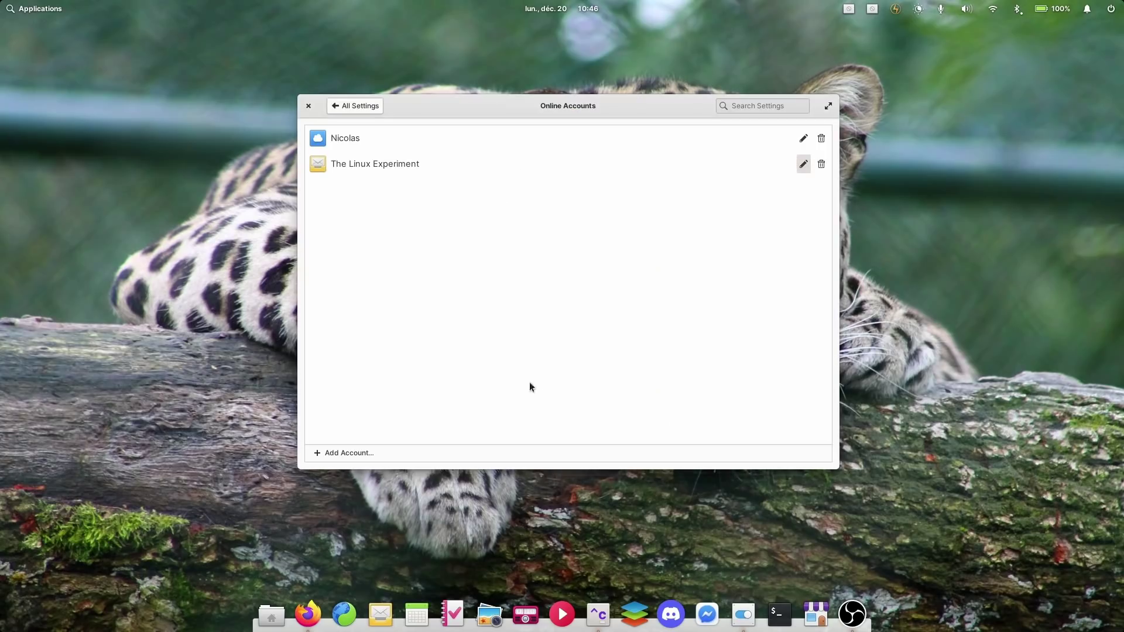
click(309, 107)
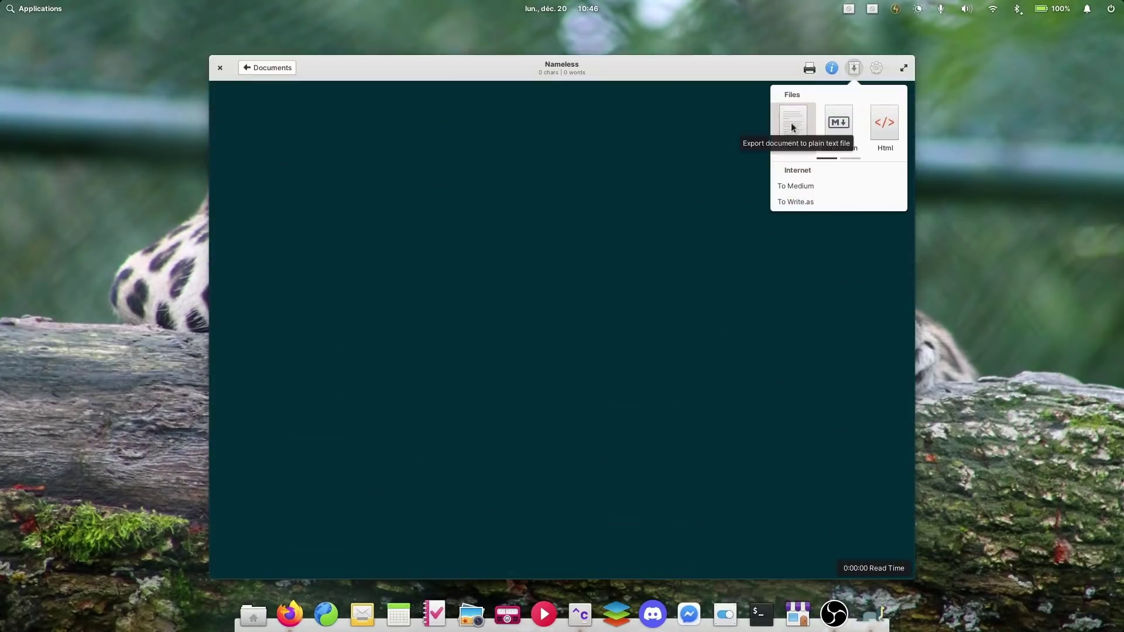
Step: Open the plain text export dialog for the Nameless document and start creating a new folder there
click(793, 122)
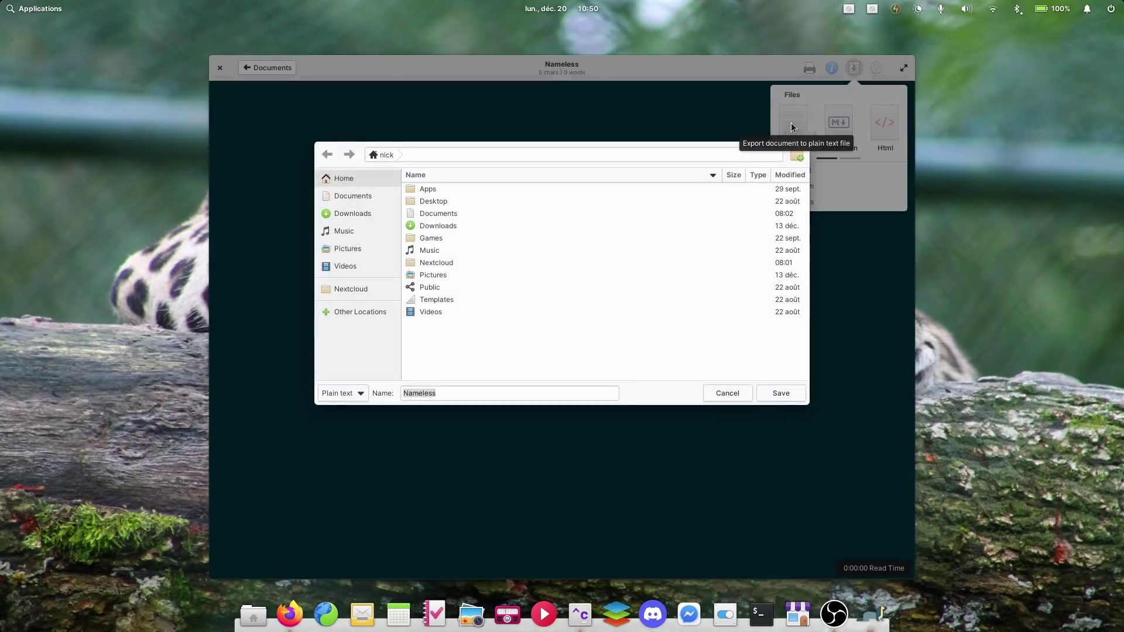
click(800, 157)
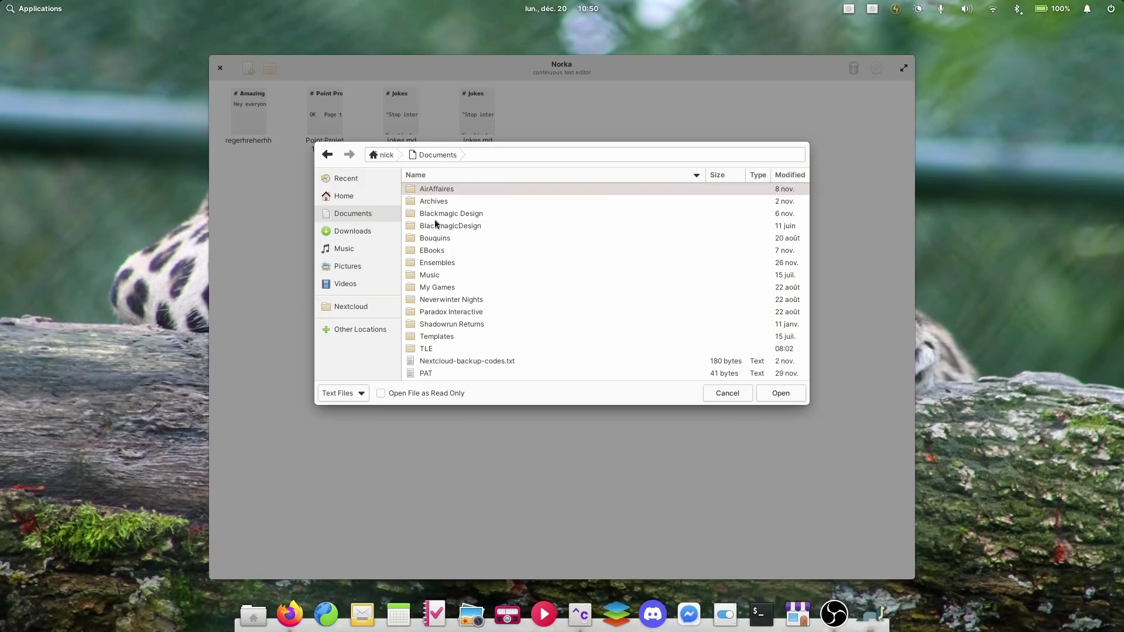
Step: Choose the Text Files filter in the file-opening dialog and toggle the Open File as Read Only option
click(352, 394)
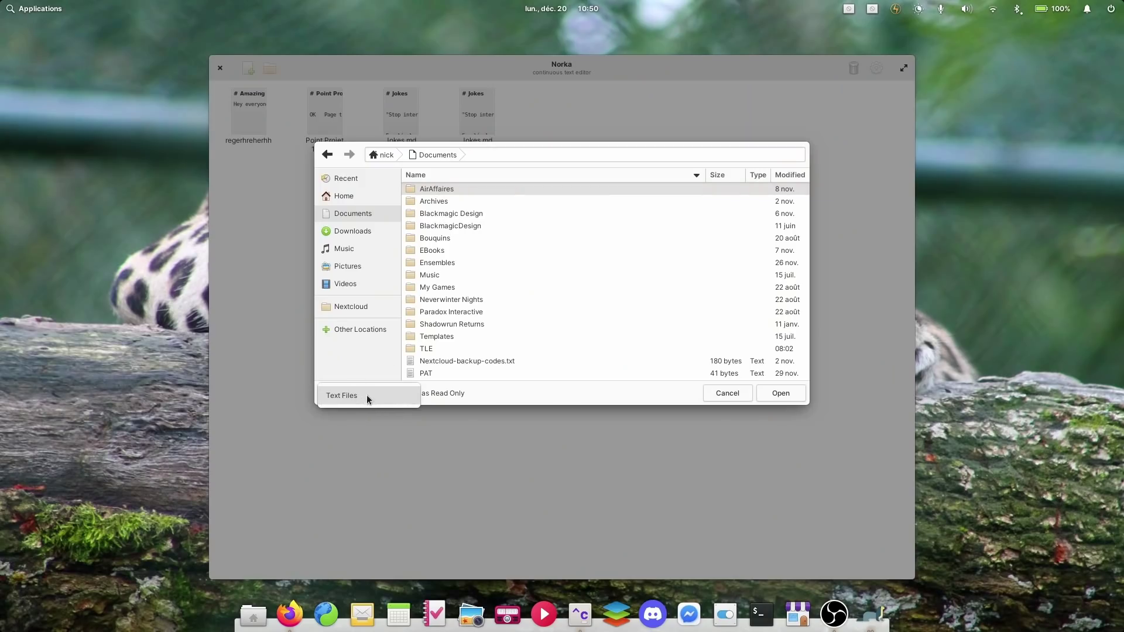
click(369, 396)
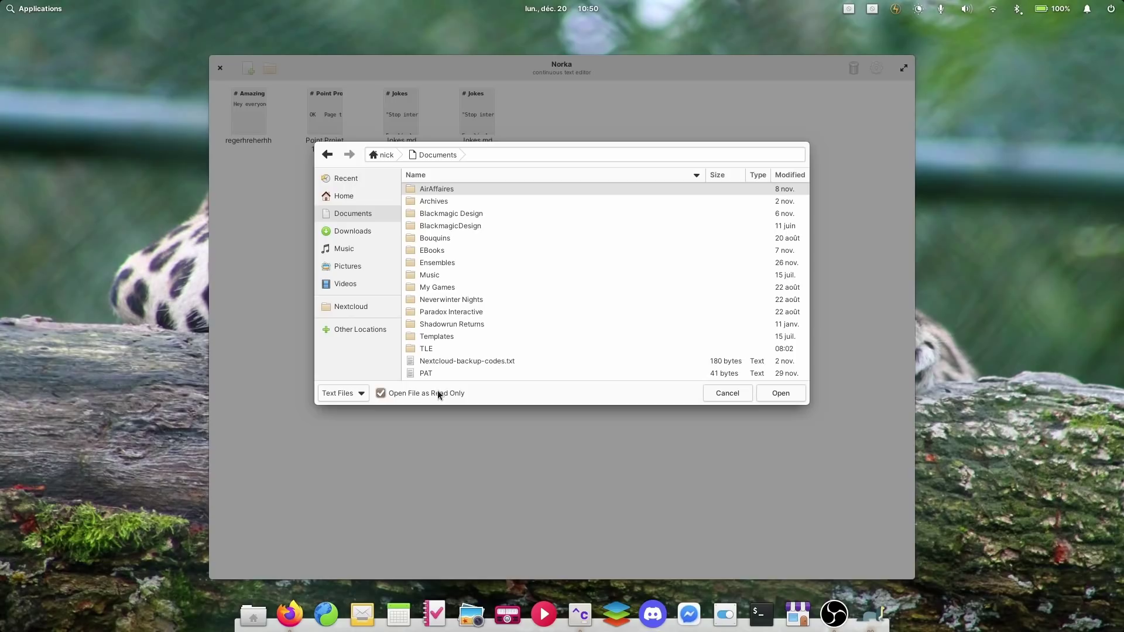
click(436, 394)
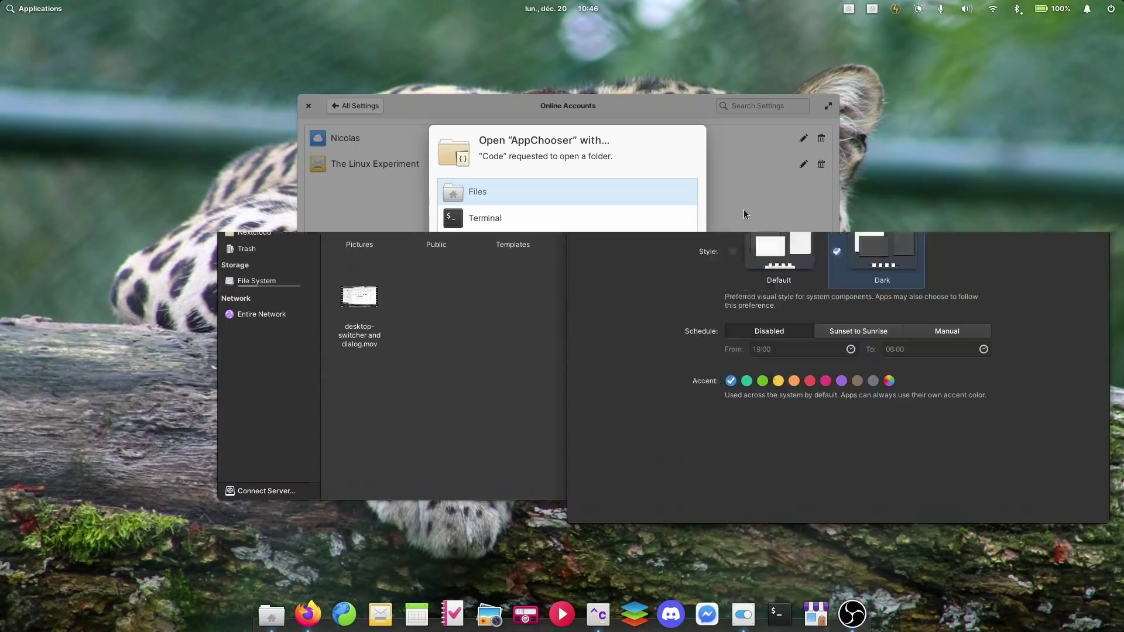
Step: Move the dark home folder window away from the Desktop settings window and launch Flatseal
drag(672, 96, 533, 100)
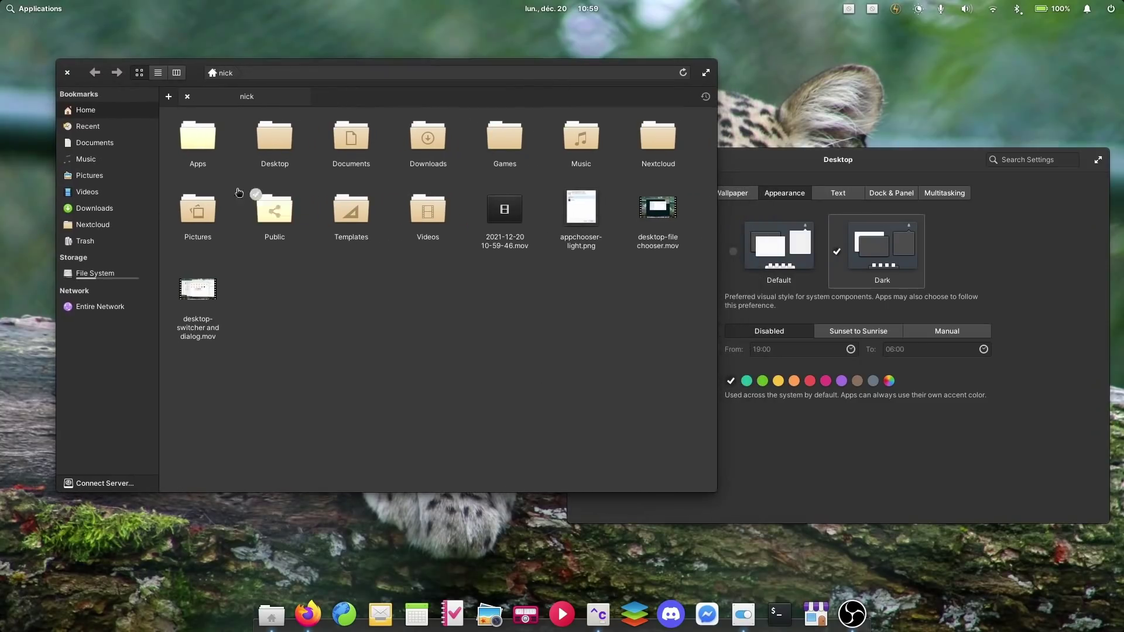
click(54, 11)
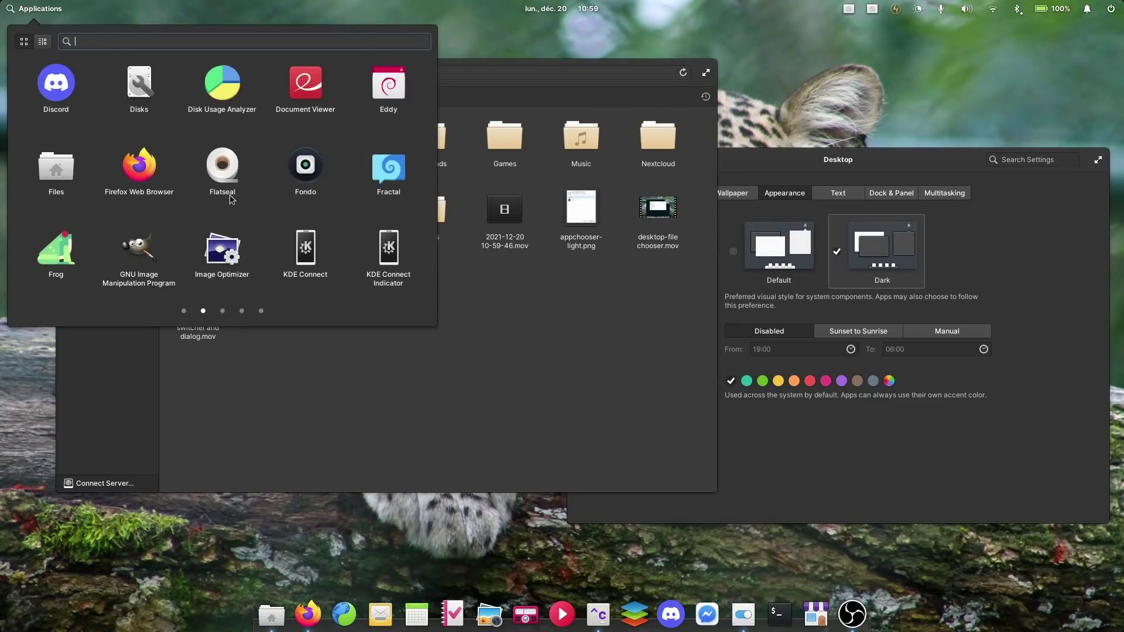
click(232, 174)
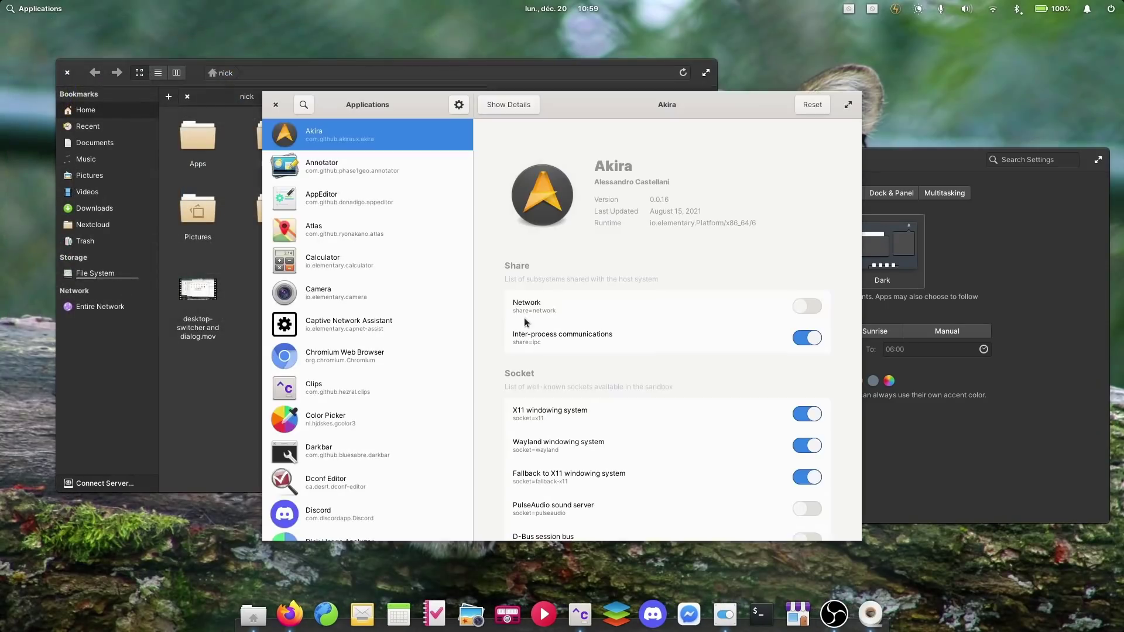
Step: Move the Flatseal, LibreOffice Writer and Disks windows around on the desktop
drag(626, 100, 675, 104)
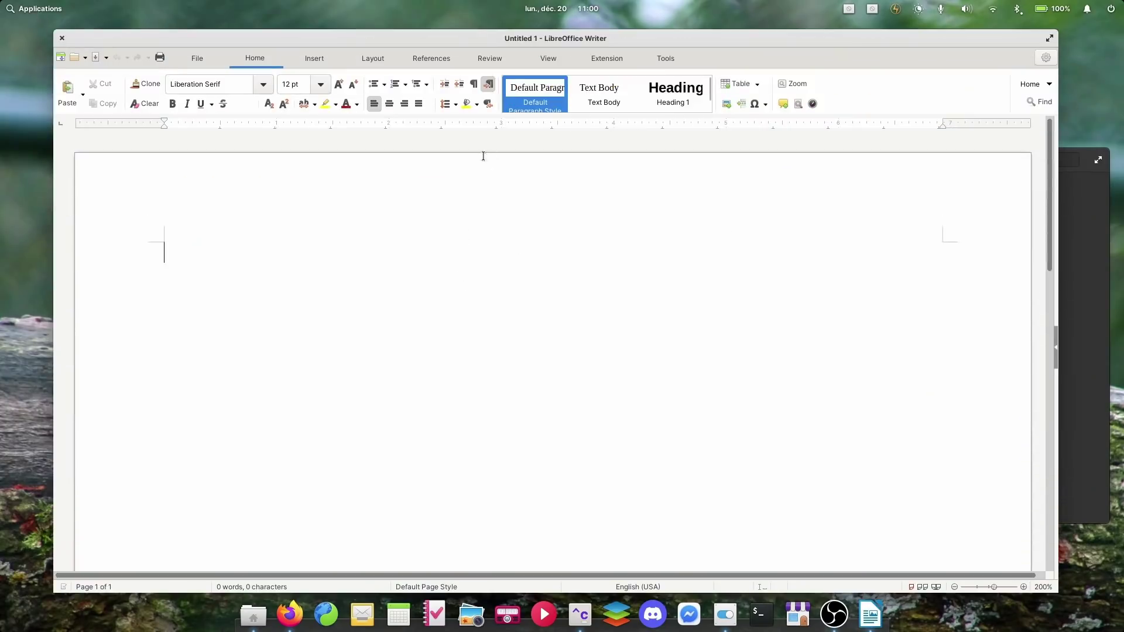
drag(503, 47, 529, 31)
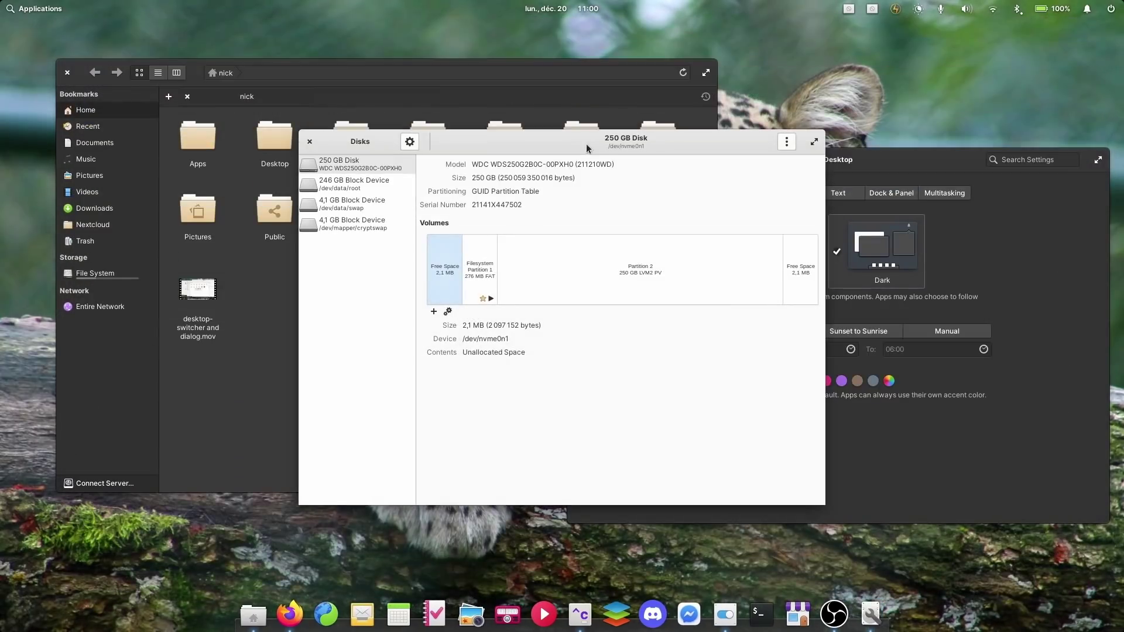
drag(587, 147, 422, 135)
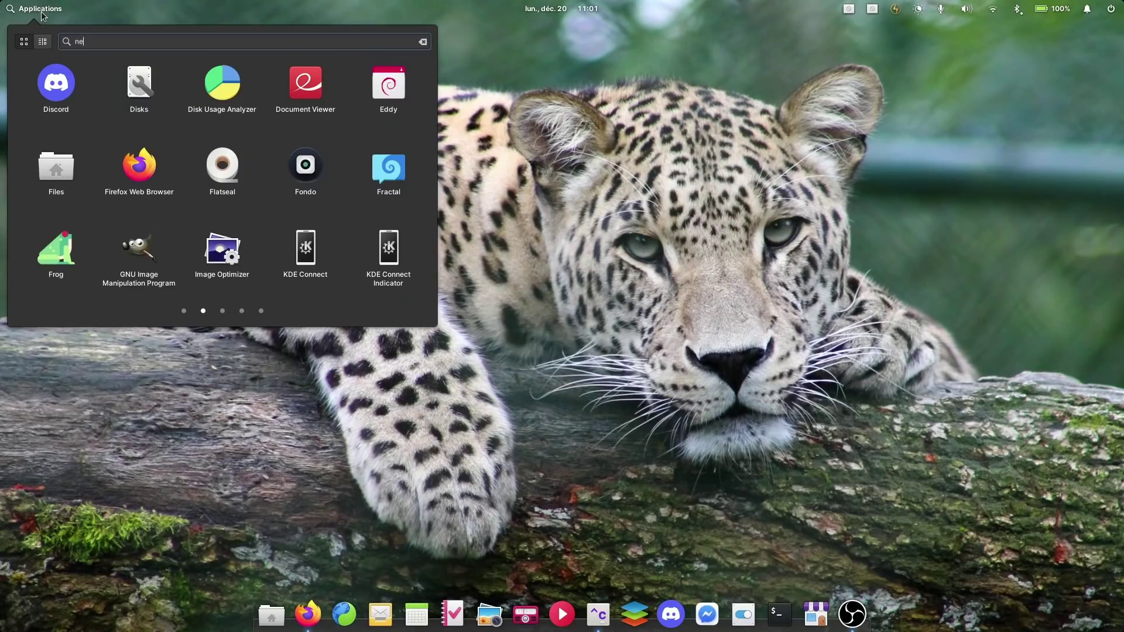
Step: Search the applications for nextcloud, open its bookmark in Files, and add the Banque D'images AA folder to the bookmarks
text(xtcloud)
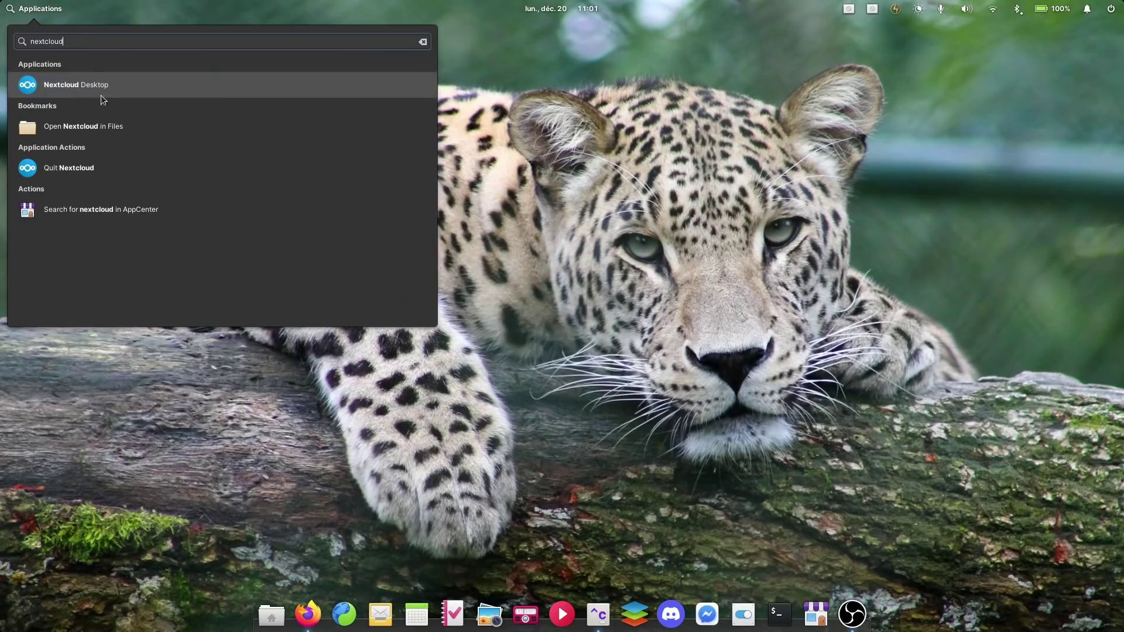
click(114, 130)
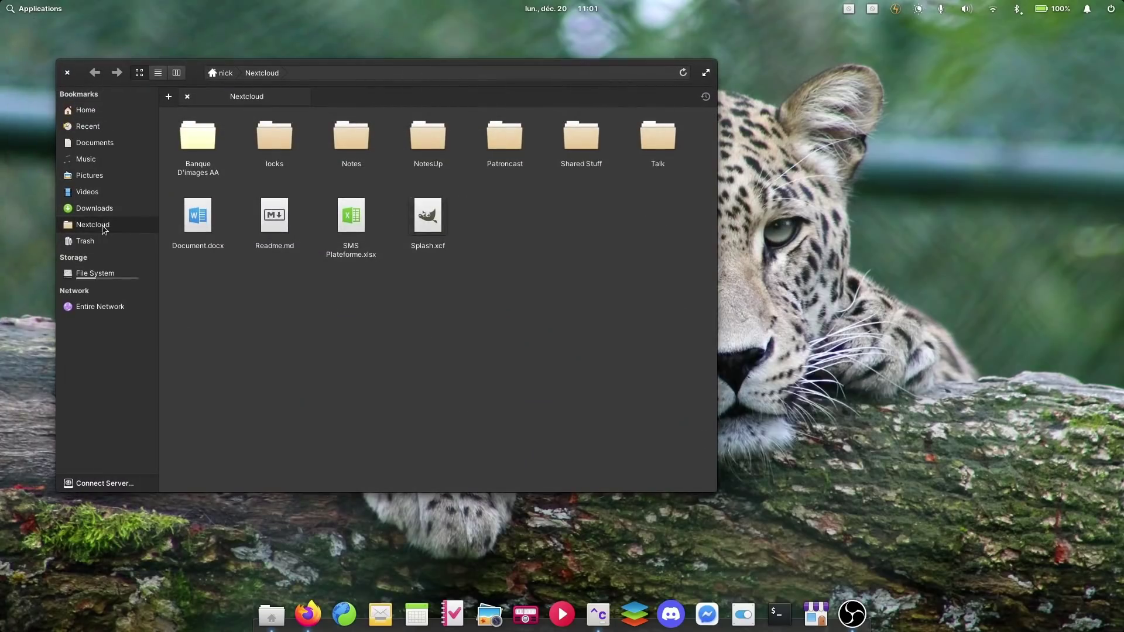
right_click(202, 144)
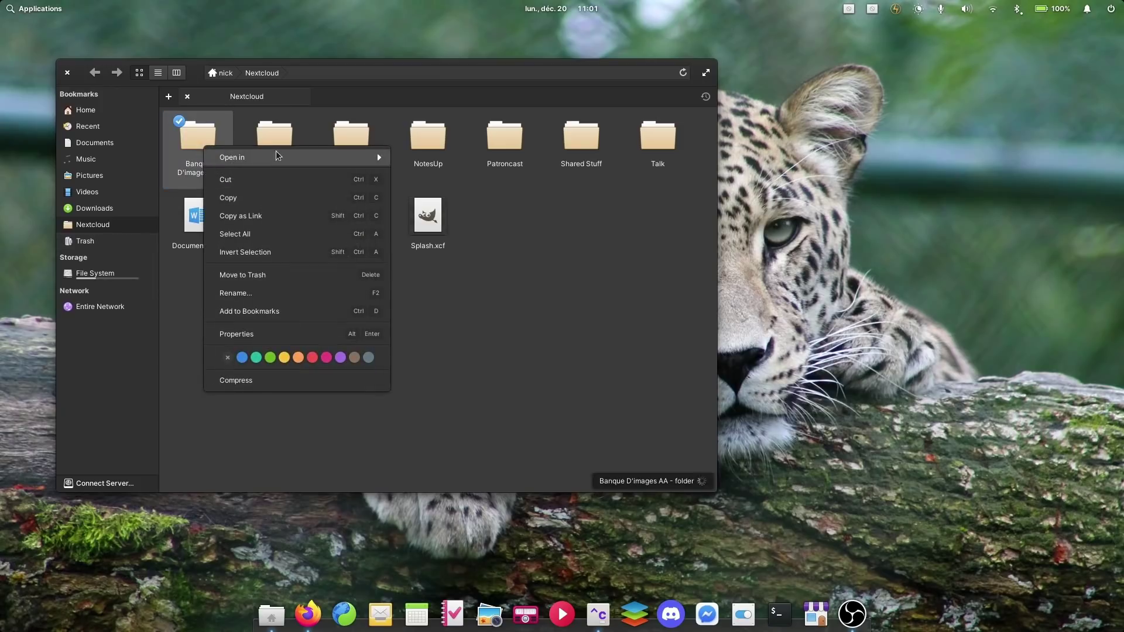
click(273, 309)
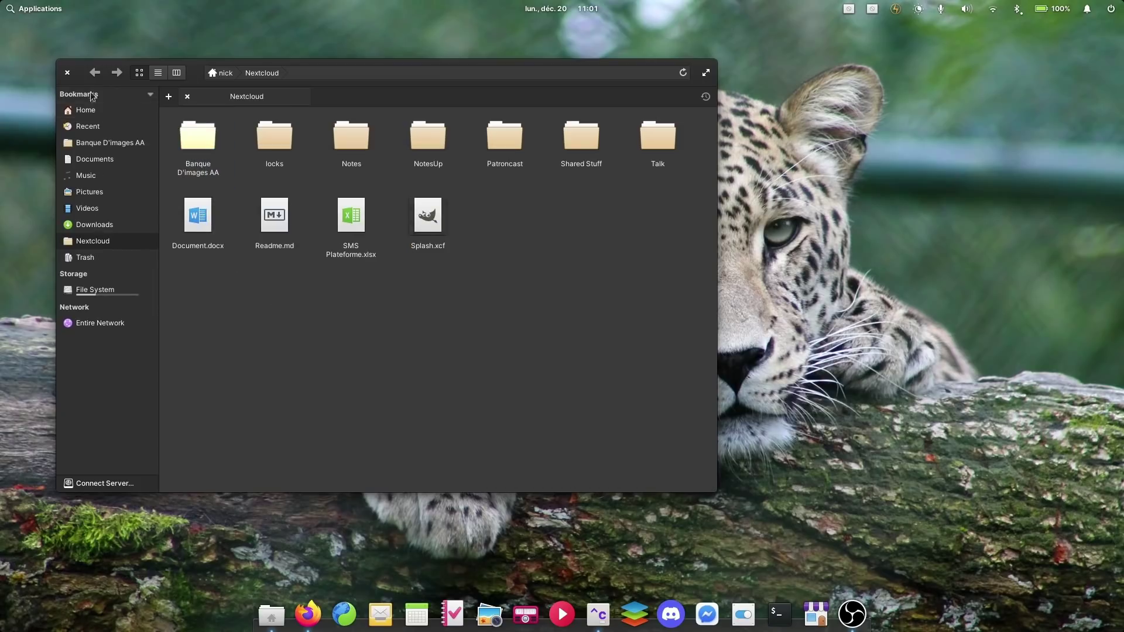
Step: Close the file manager, search the applications for banque, and open the Banque D'images AA bookmark
click(67, 73)
click(35, 9)
text(banq)
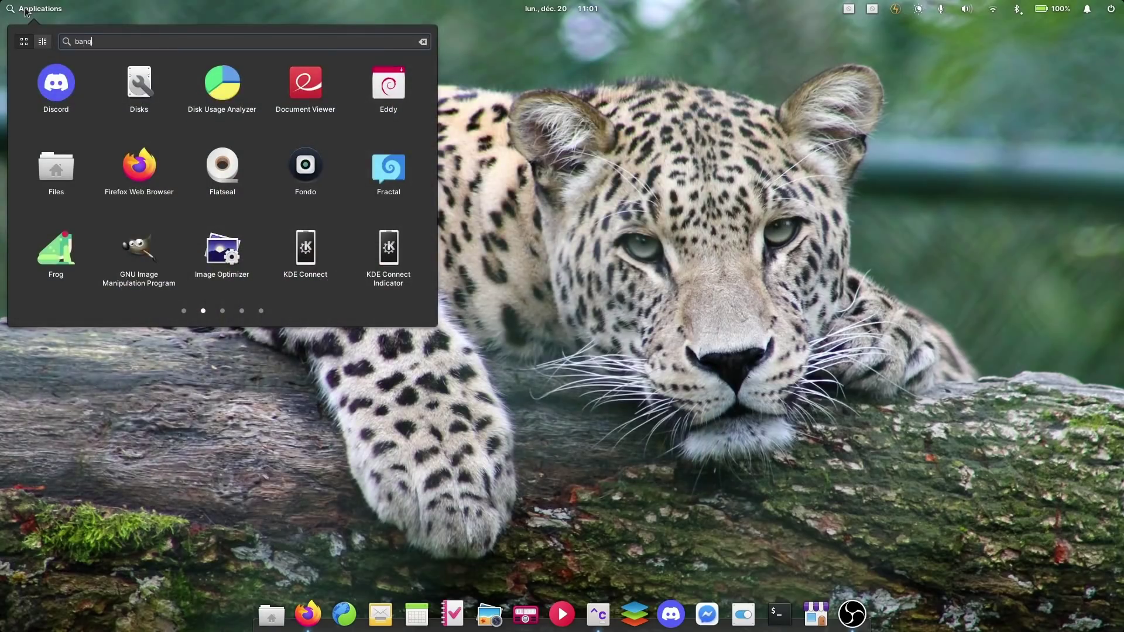
text(ue)
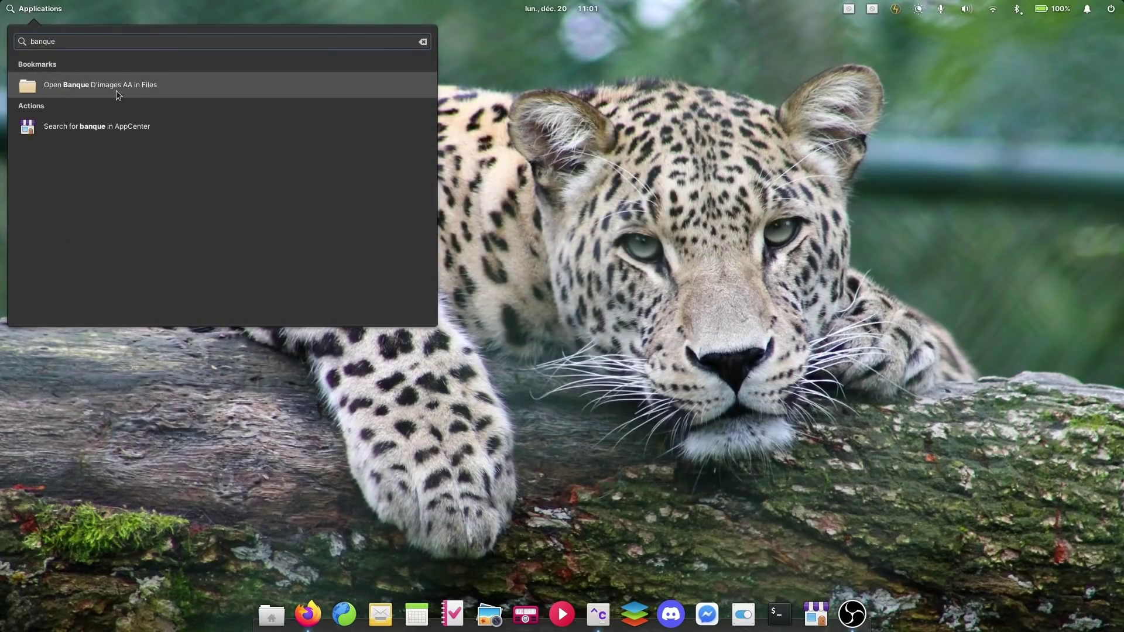
click(90, 90)
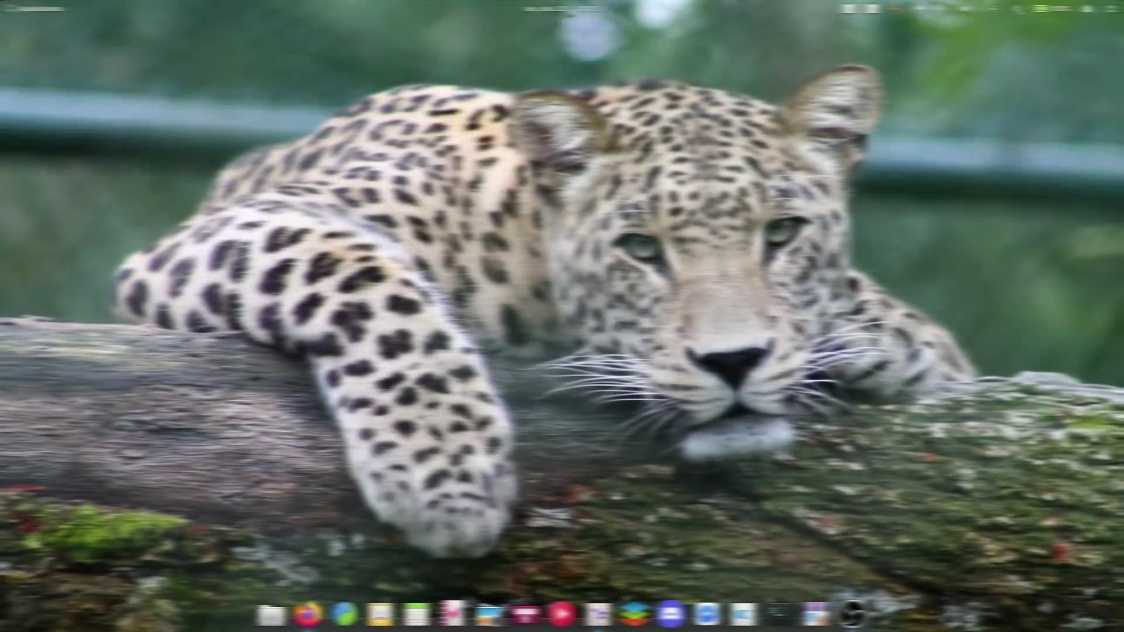
Step: Open the calendar, shift its window slightly, and quit it
click(568, 10)
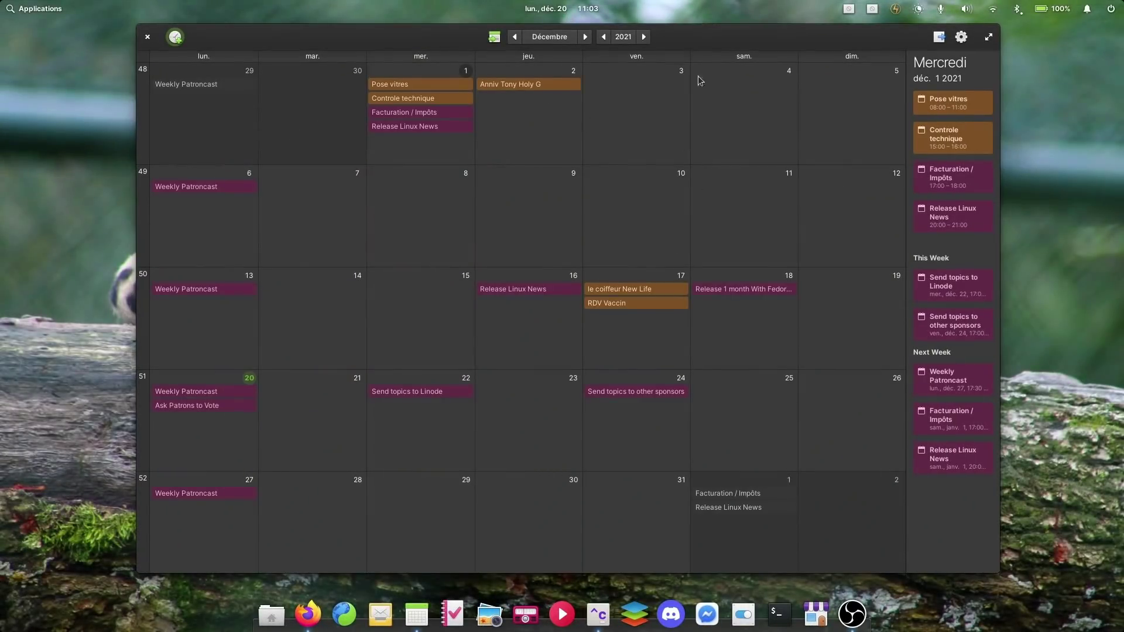
drag(720, 45, 729, 42)
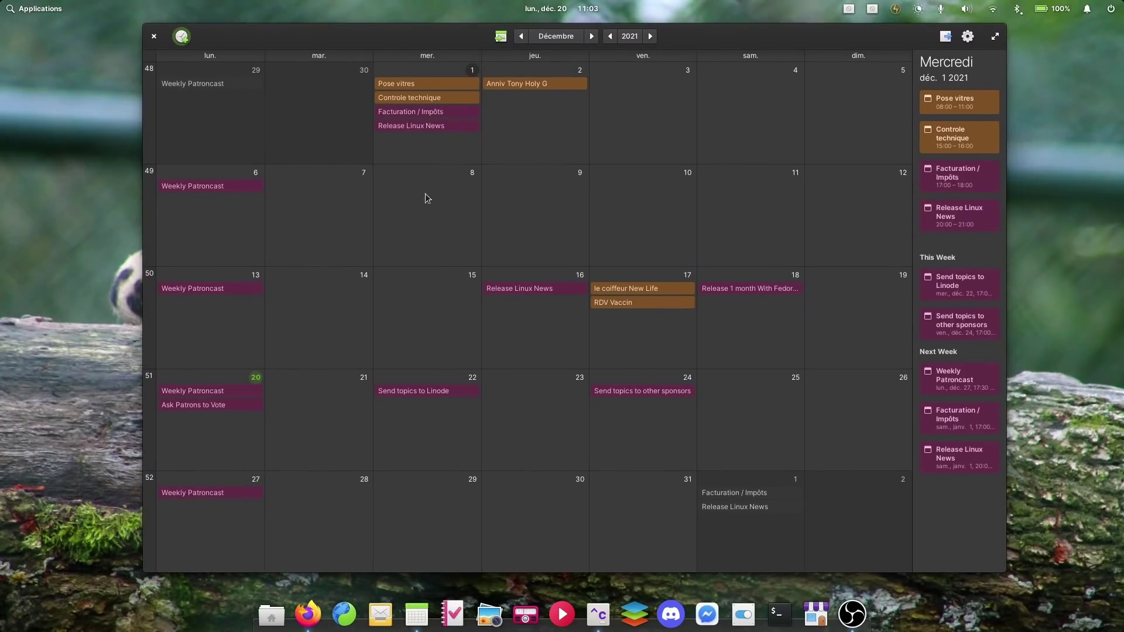
key(ctrl+q)
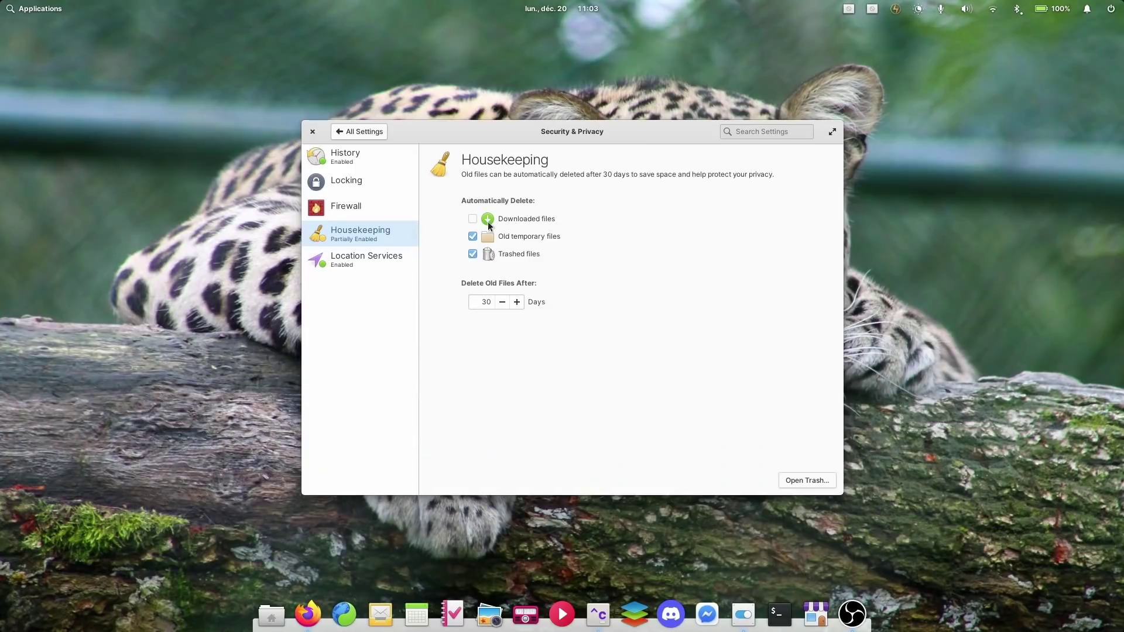
Step: Enable automatic deletion of downloaded files in the Housekeeping settings and switch it off again
click(473, 219)
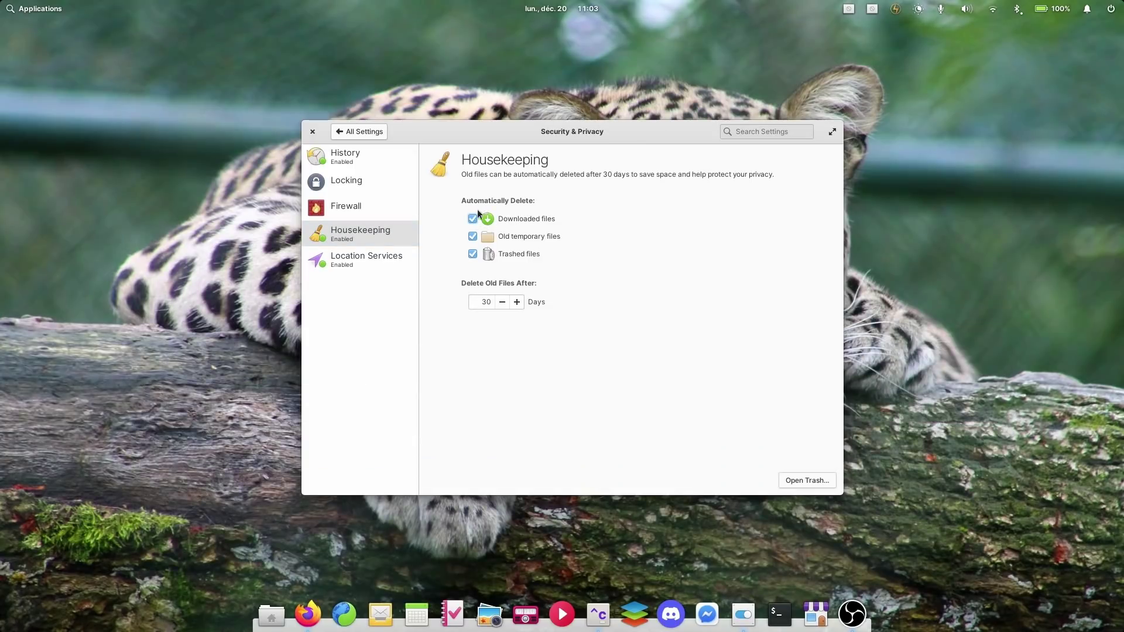
click(475, 219)
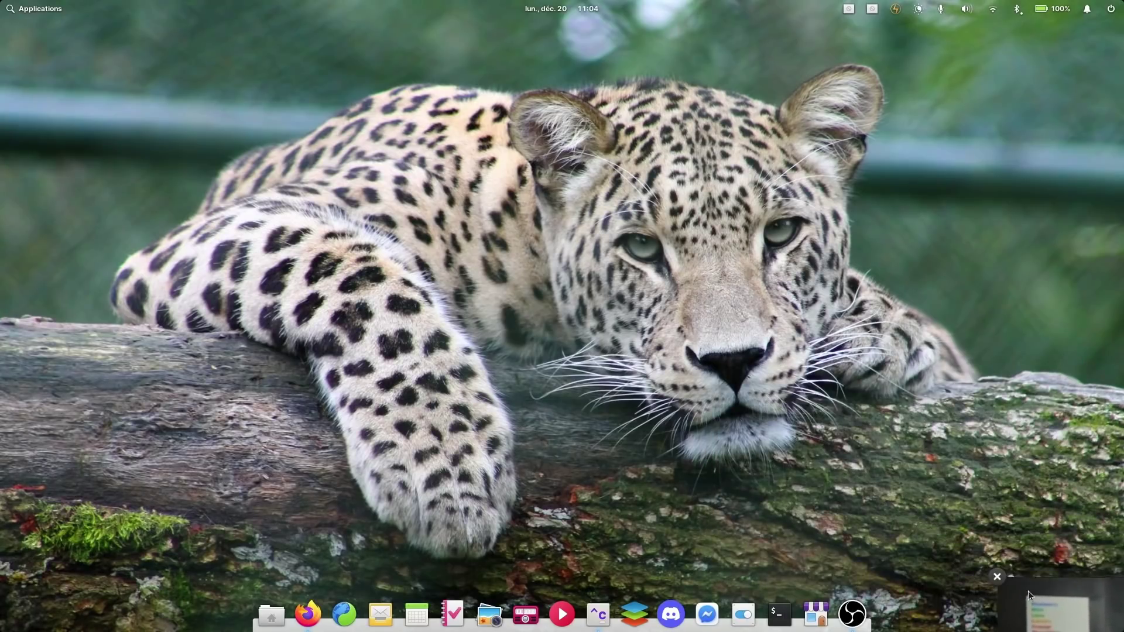
Step: Pull the picture-in-picture preview from the screen's corner toward the middle of the desktop
drag(1113, 625, 634, 323)
Step: Lower the display brightness and raise it back to the maximum
key(XF86MonBrightnessDown)
key(XF86MonBrightnessDown)
key(XF86MonBrightnessDown)
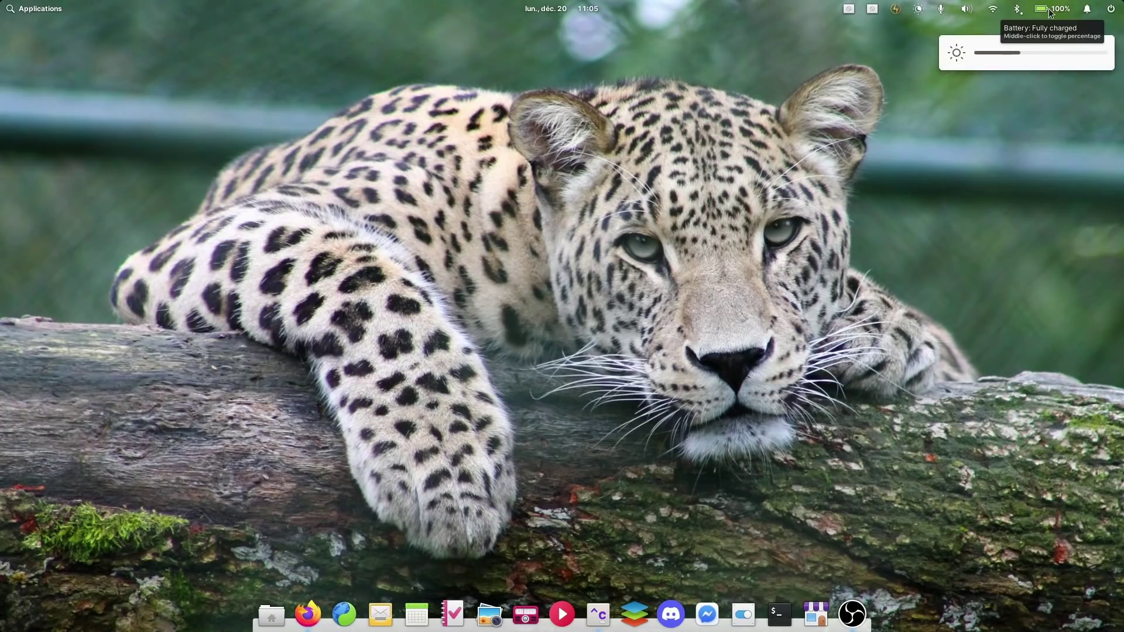
key(XF86MonBrightnessUp)
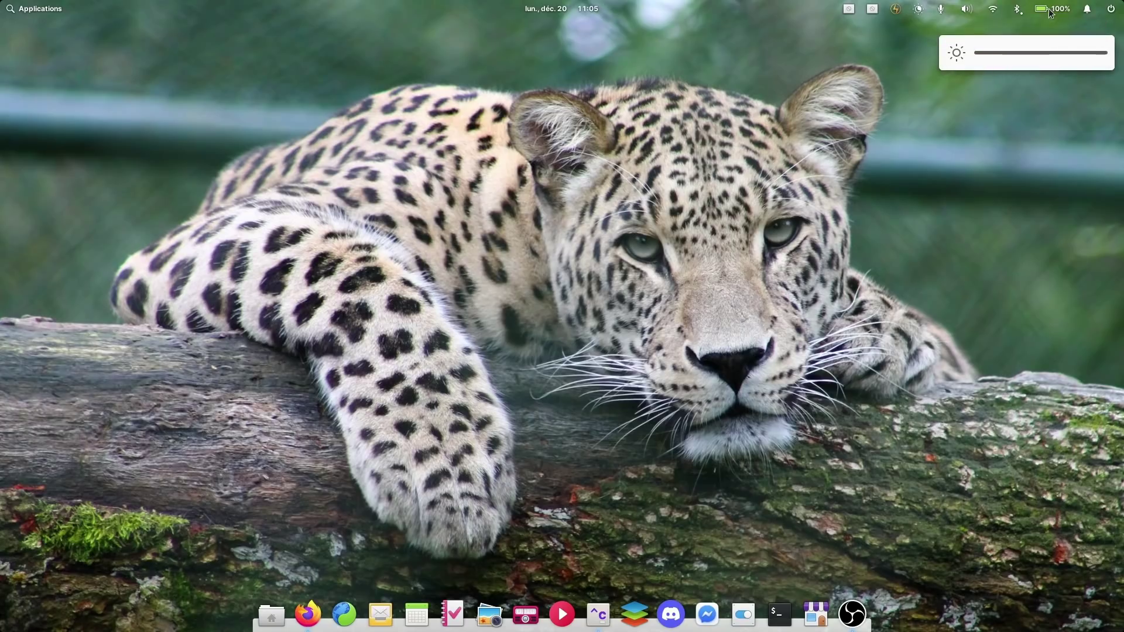
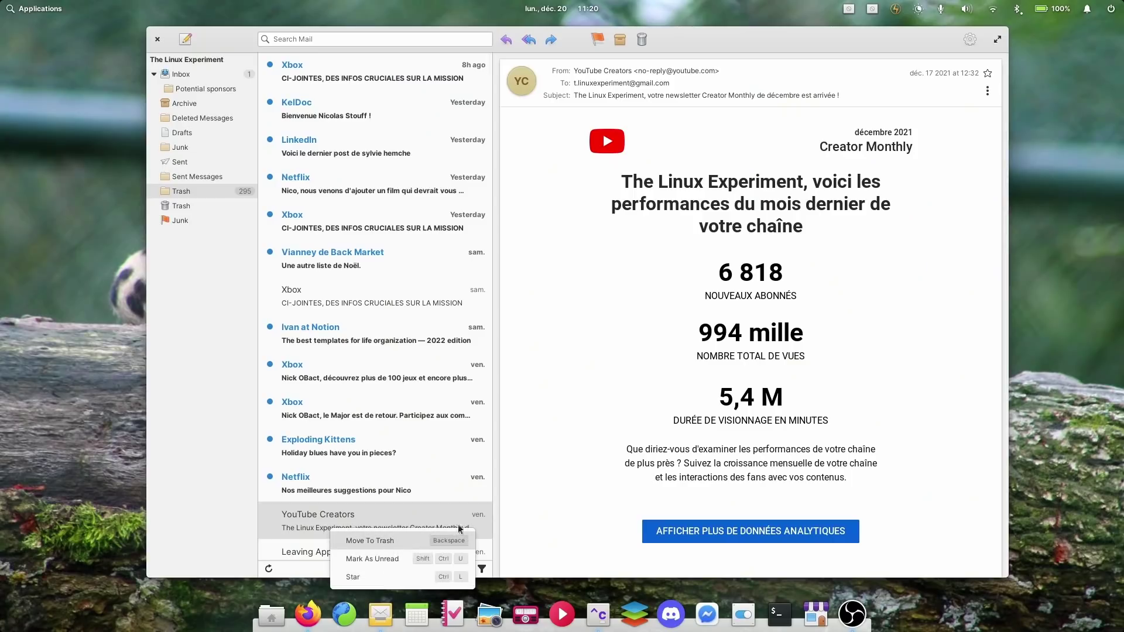
Step: Dismiss the context menu of the YouTube Creators message and refresh the mail list
key(Escape)
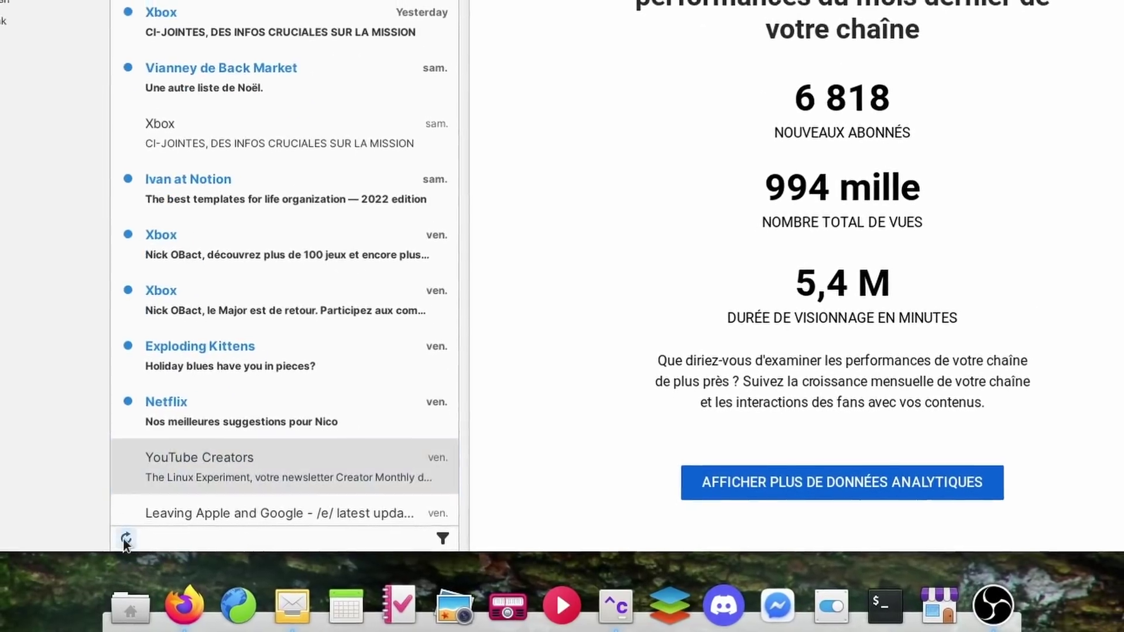
click(269, 568)
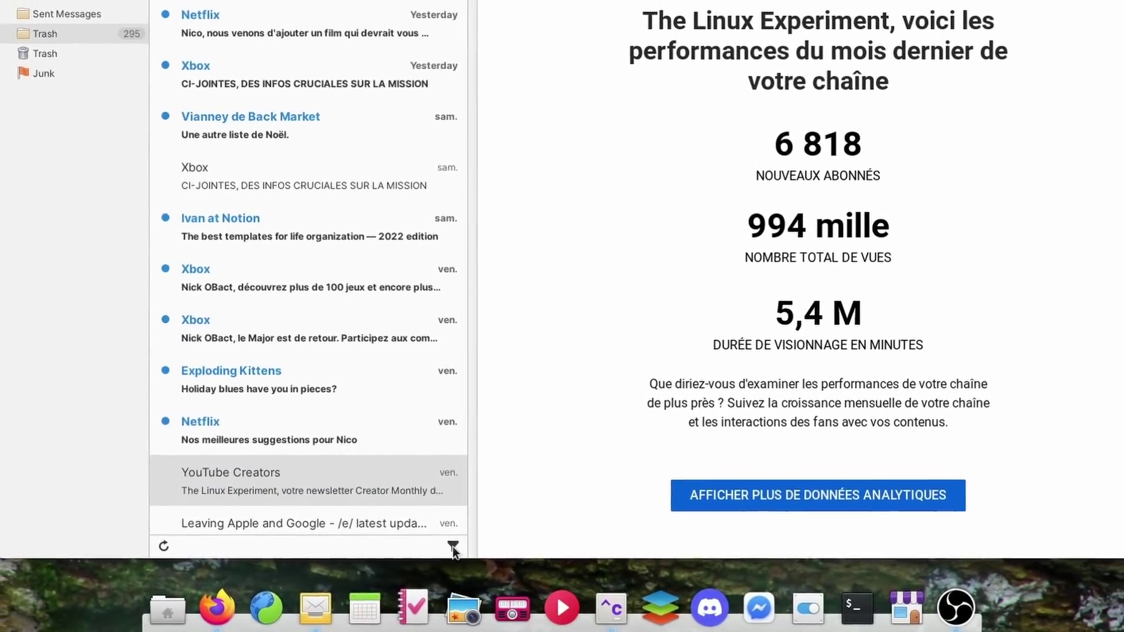
Step: Filter the mail list by hiding read conversations, then by hiding unstarred conversations, switching each filter off again
click(446, 540)
click(527, 486)
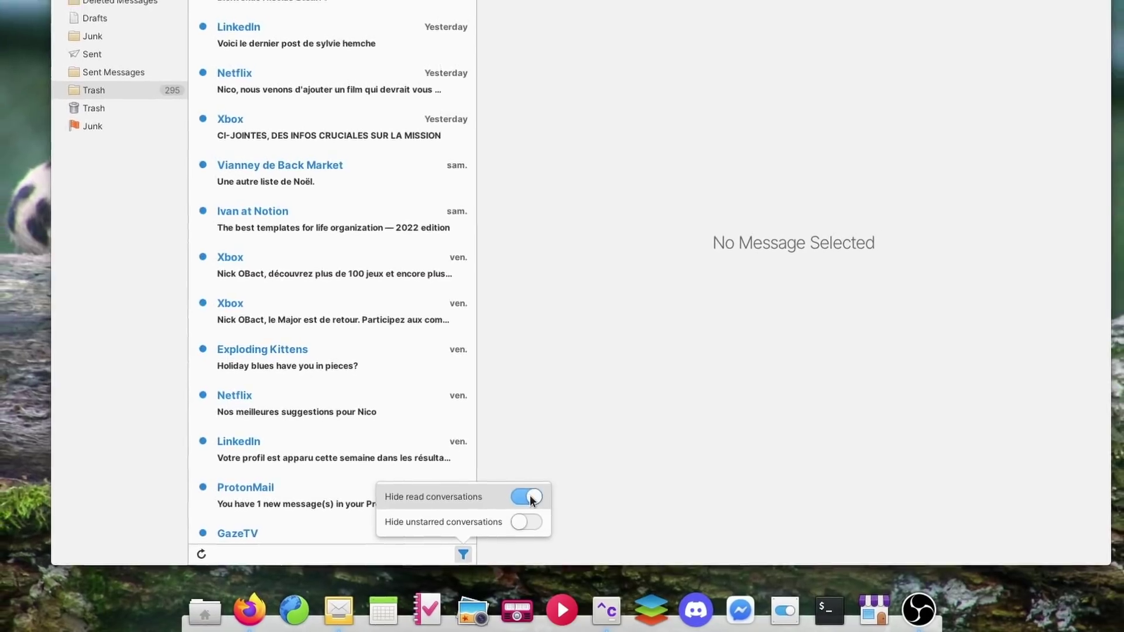
click(531, 501)
click(528, 525)
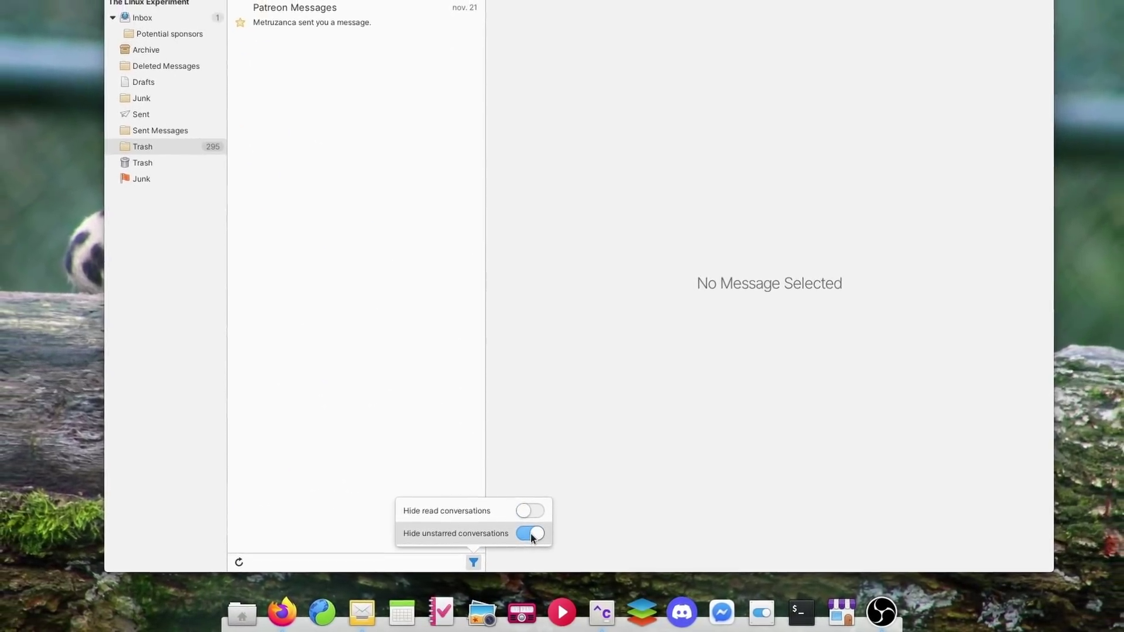
click(532, 538)
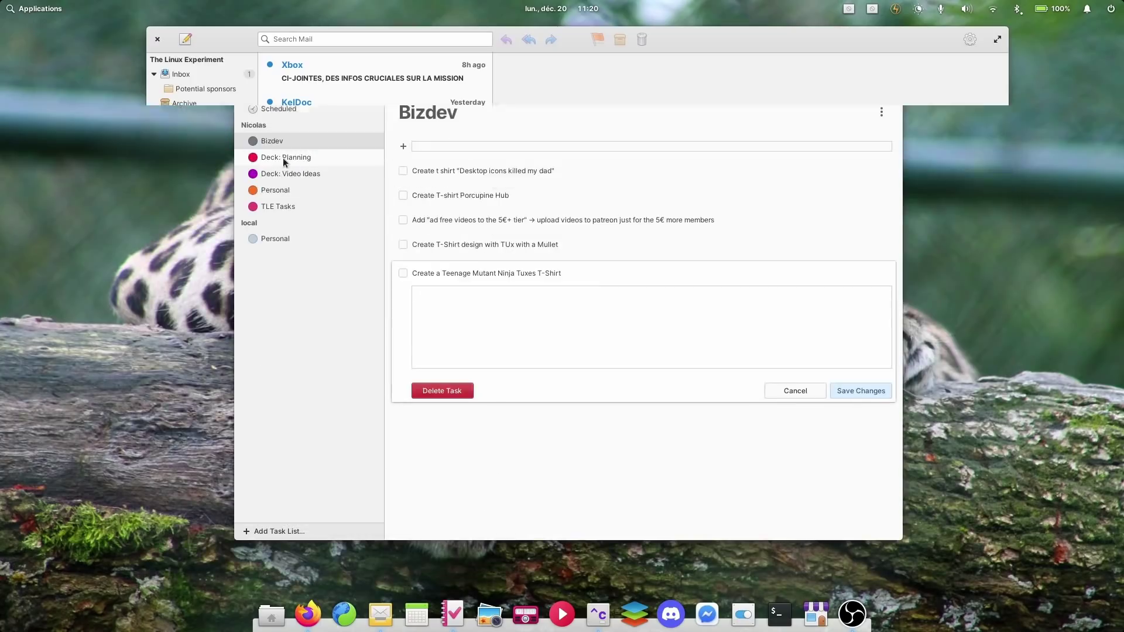
Step: View the Deck: Planning, Personal and TLE Tasks lists and return to the Personal list
click(283, 157)
click(274, 189)
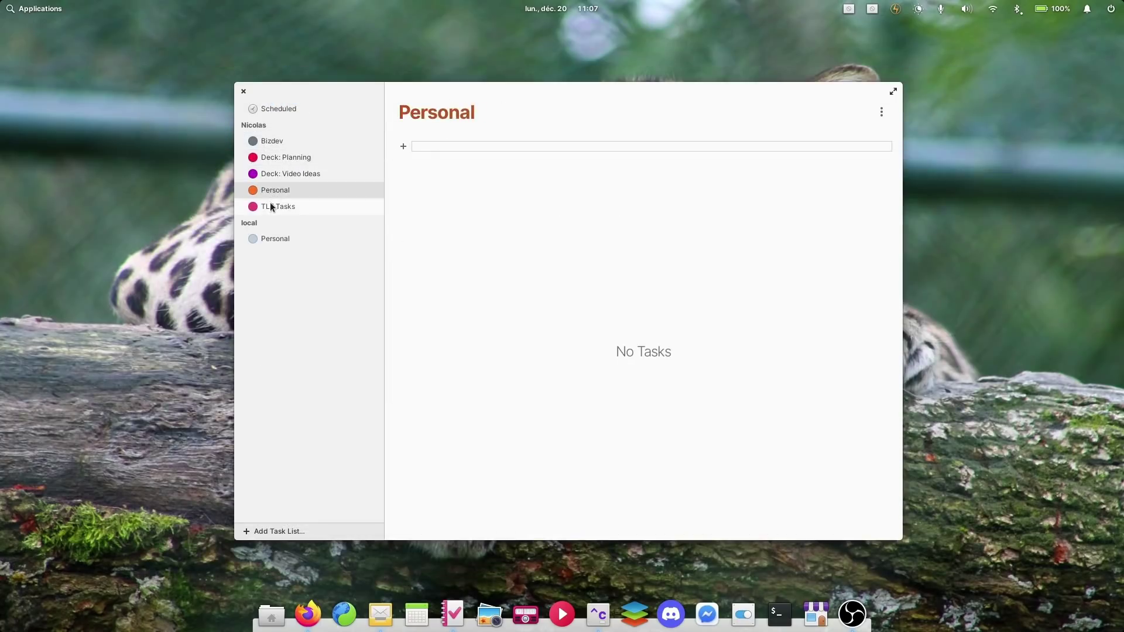
click(270, 206)
click(296, 192)
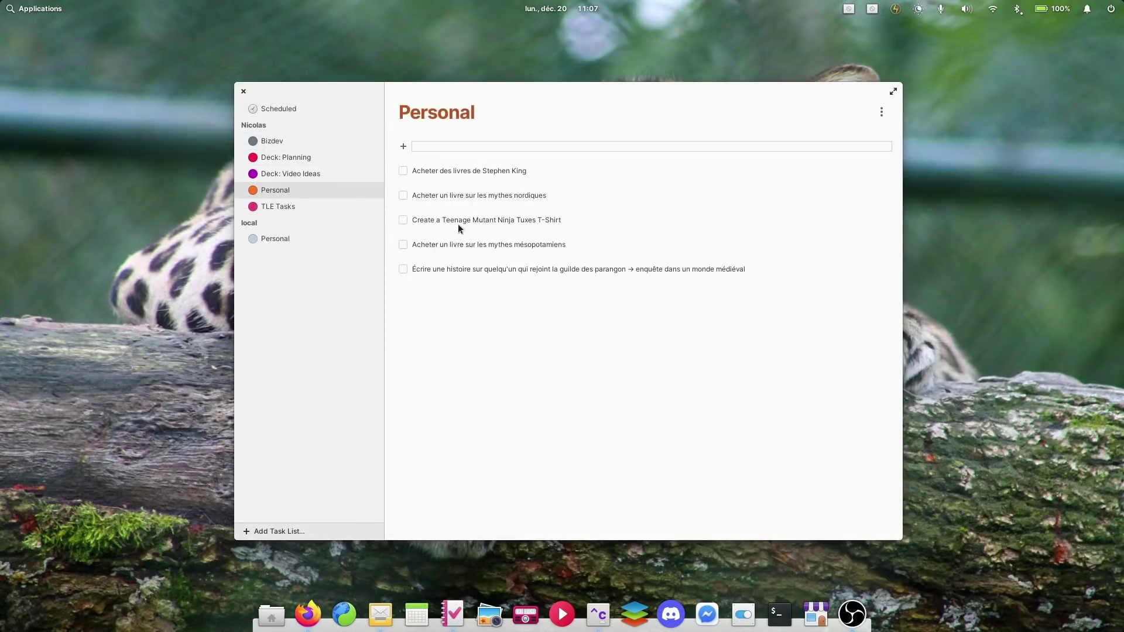
Step: Move the Create a Teenage Mutant Ninja Tuxes T-Shirt task to the TLE Tasks list and view its details without saving changes
drag(421, 228, 279, 209)
click(312, 207)
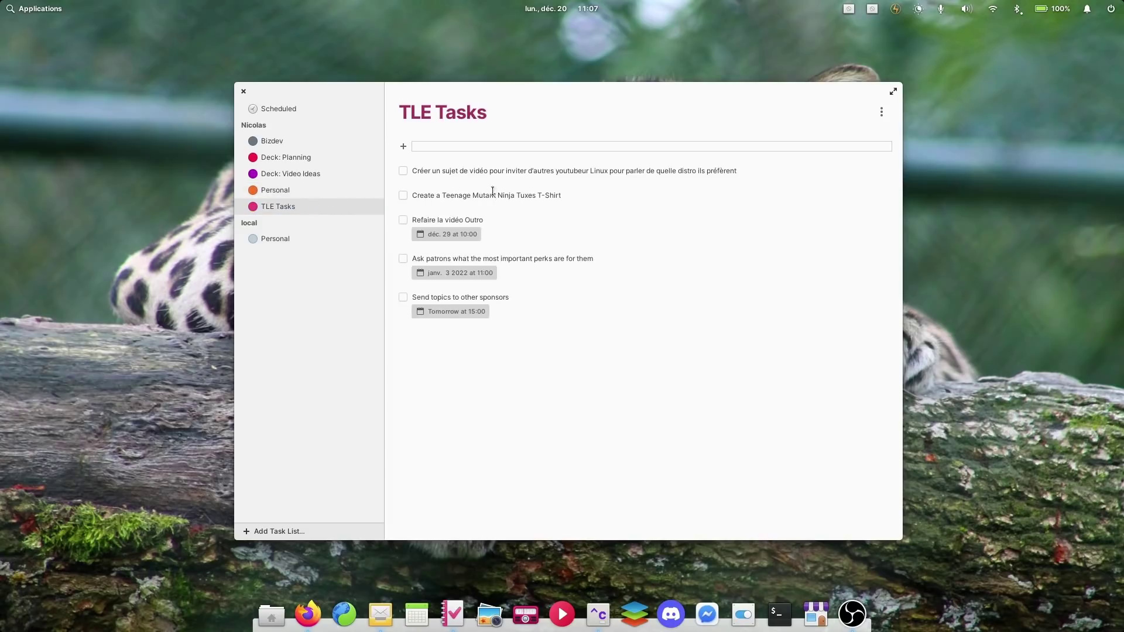
click(566, 200)
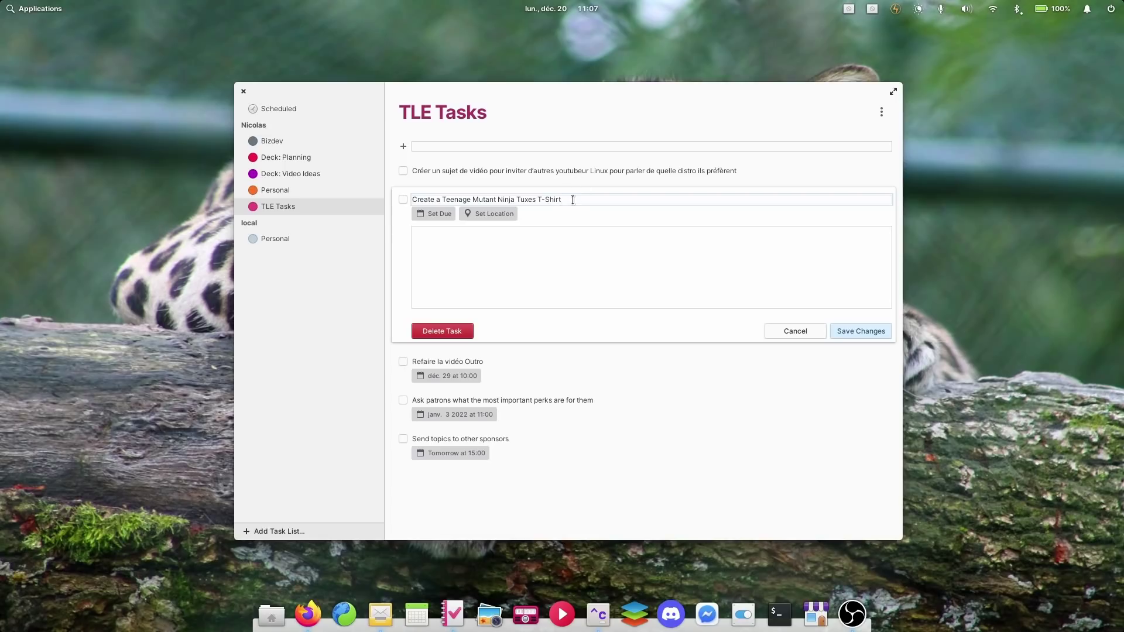
click(790, 333)
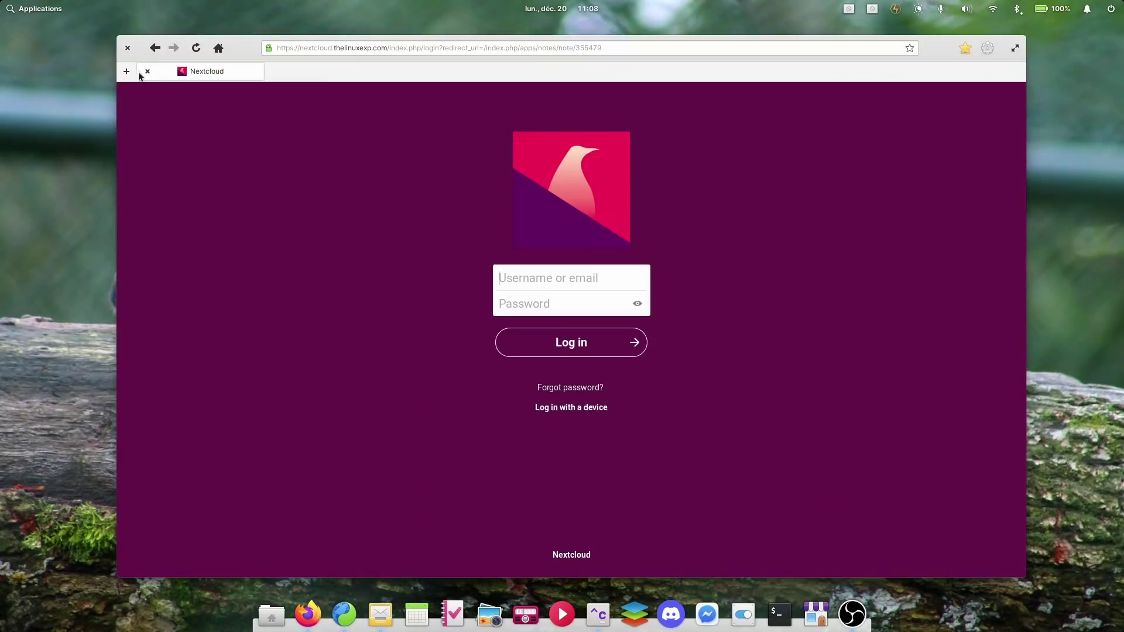
Step: Open a new browser tab beside the Nextcloud page and view the browser's Privacy and Appearance preferences
click(127, 71)
mouse_move(326, 72)
mouse_down()
mouse_move(214, 81)
mouse_move(329, 83)
mouse_move(209, 82)
mouse_move(328, 73)
mouse_up()
key(ctrl+comma)
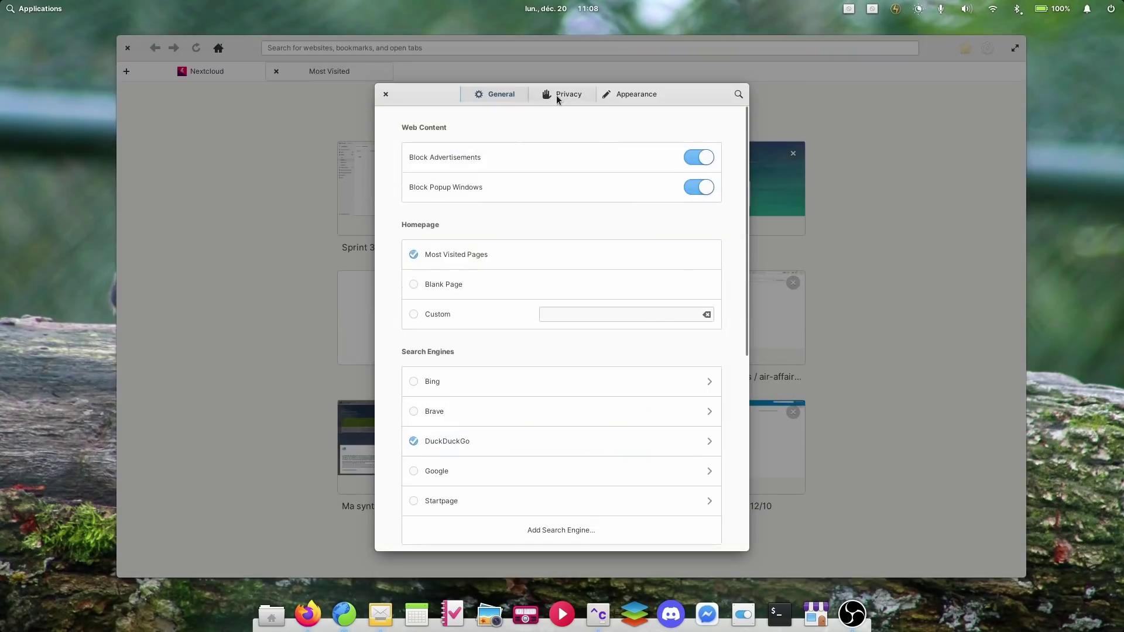
click(557, 95)
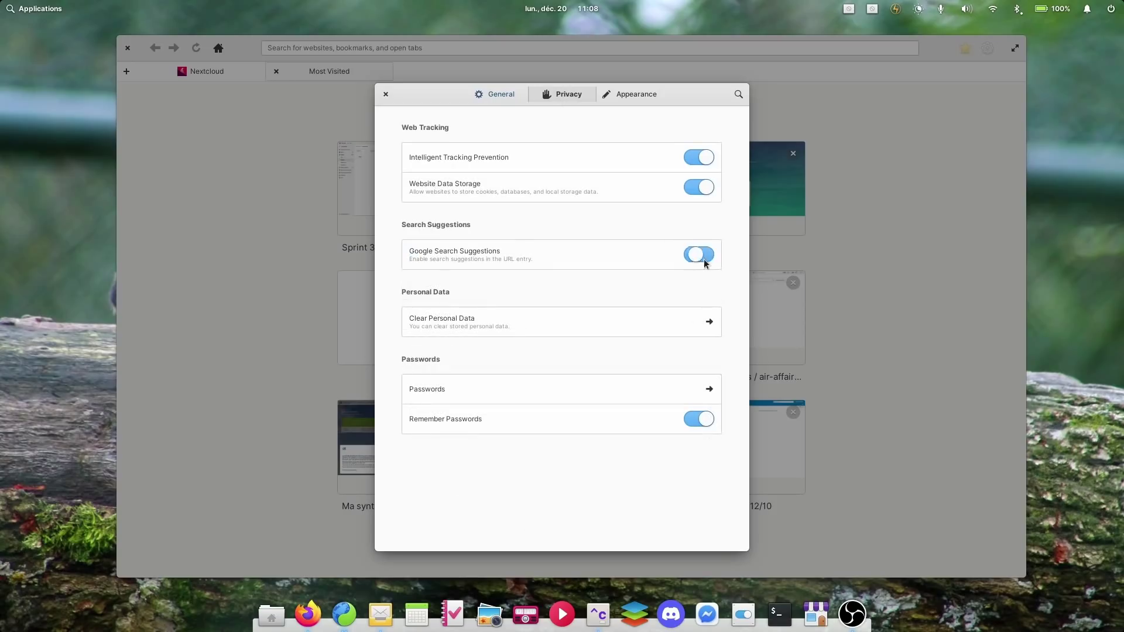
click(631, 102)
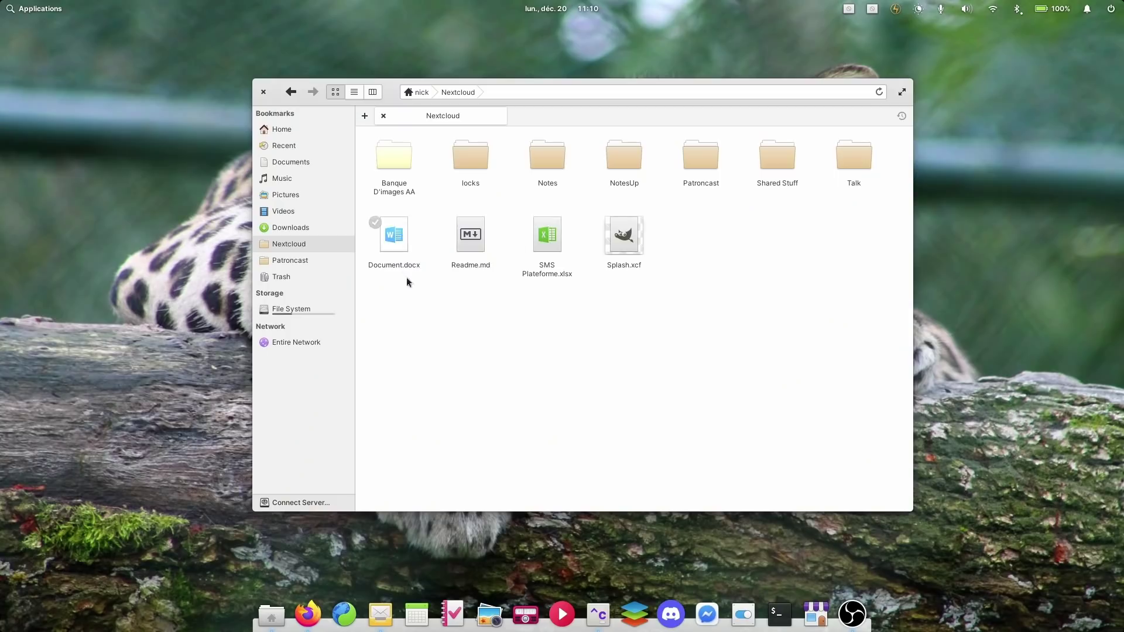
Step: Select Readme.md, SMS Plateforme.xlsx, Splash.xcf and the Banque D'images AA, locks and Notes folders, and view their context menu
drag(642, 289, 462, 249)
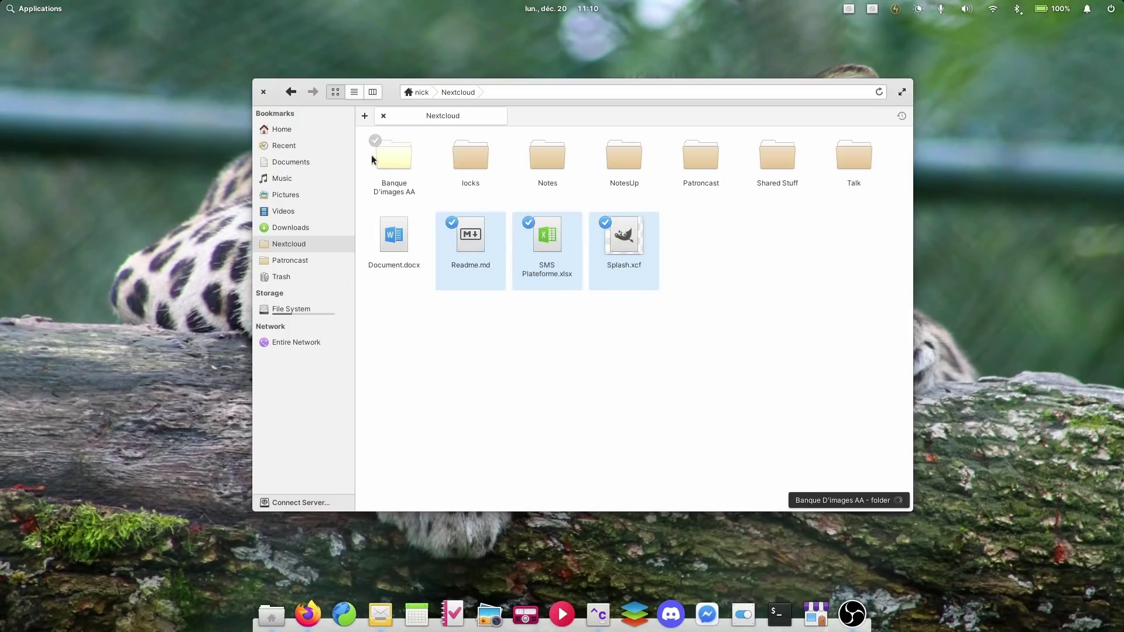
drag(364, 160, 550, 164)
right_click(550, 166)
click(651, 228)
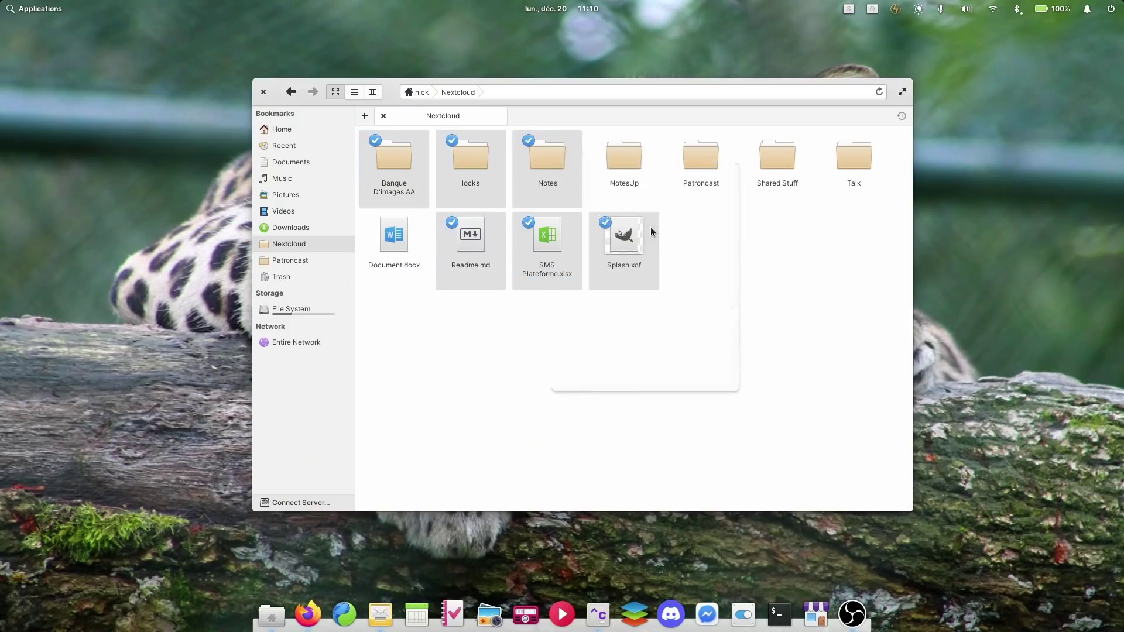
Step: Clear the selection of files and folders and select only Readme.md, SMS Plateforme.xlsx and Splash.xcf
right_click(612, 158)
click(660, 227)
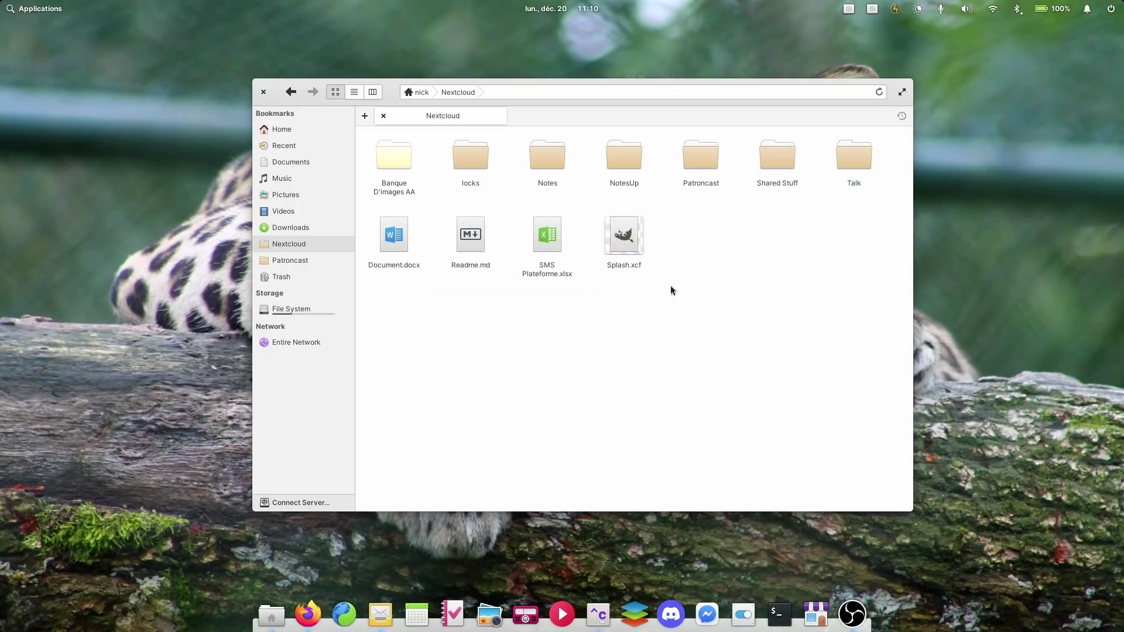
drag(449, 316, 650, 252)
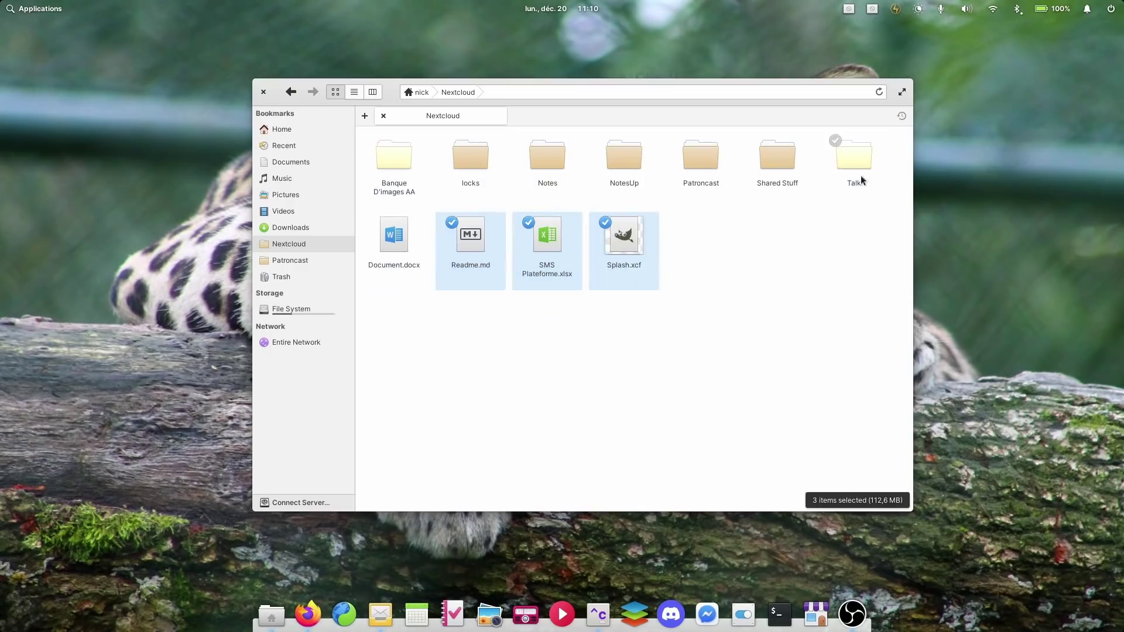
Step: Add the Patroncast, Shared Stuff and Talk folders to the file selection, and invert the selection twice
drag(887, 152, 711, 164)
right_click(709, 163)
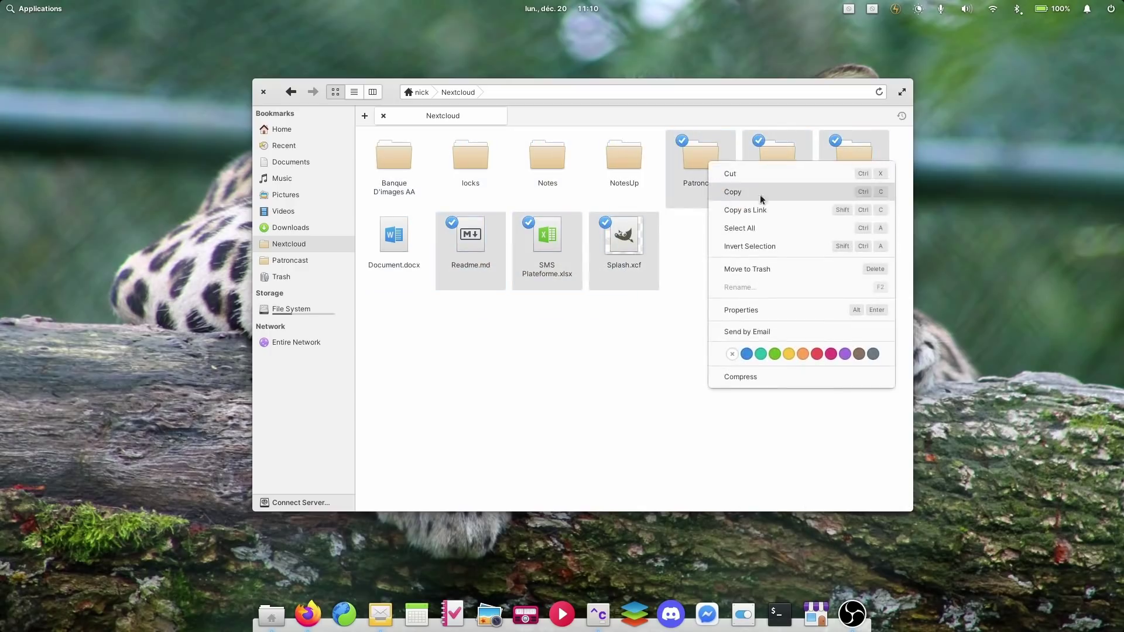
click(761, 246)
right_click(637, 161)
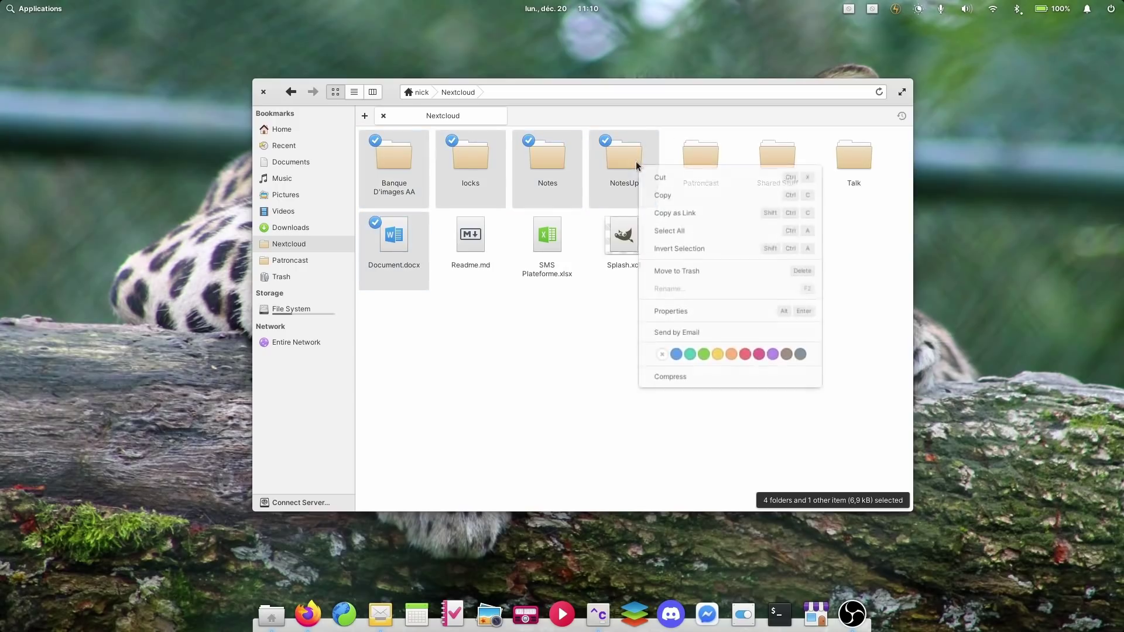
click(669, 256)
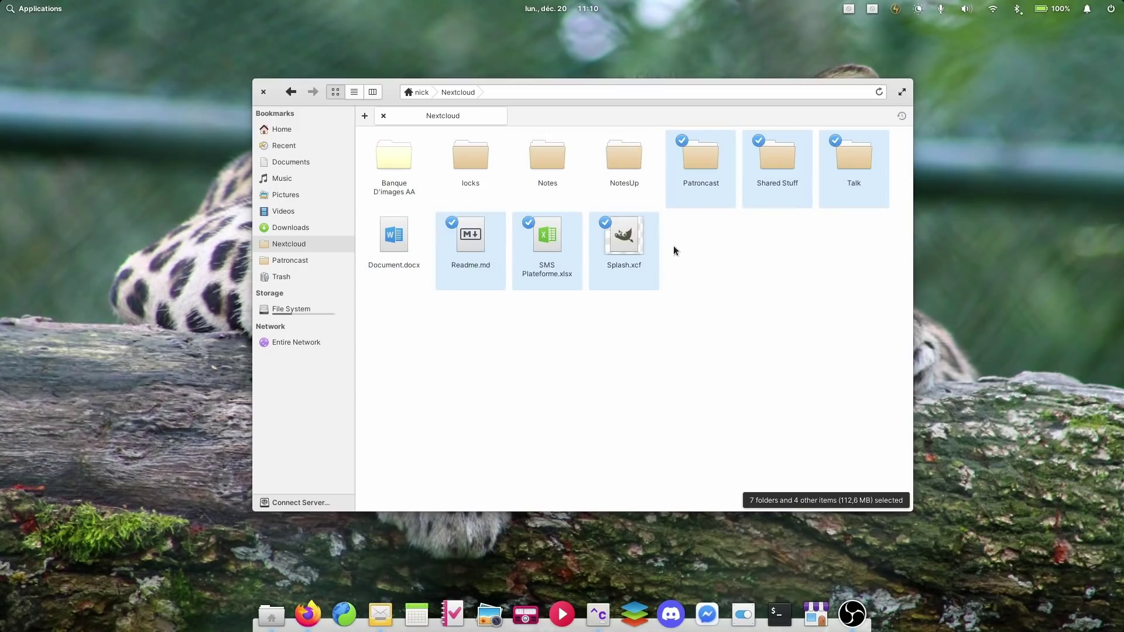
Step: Clear the selection and choose to send only SMS Plateforme.xlsx by email
click(595, 335)
right_click(554, 240)
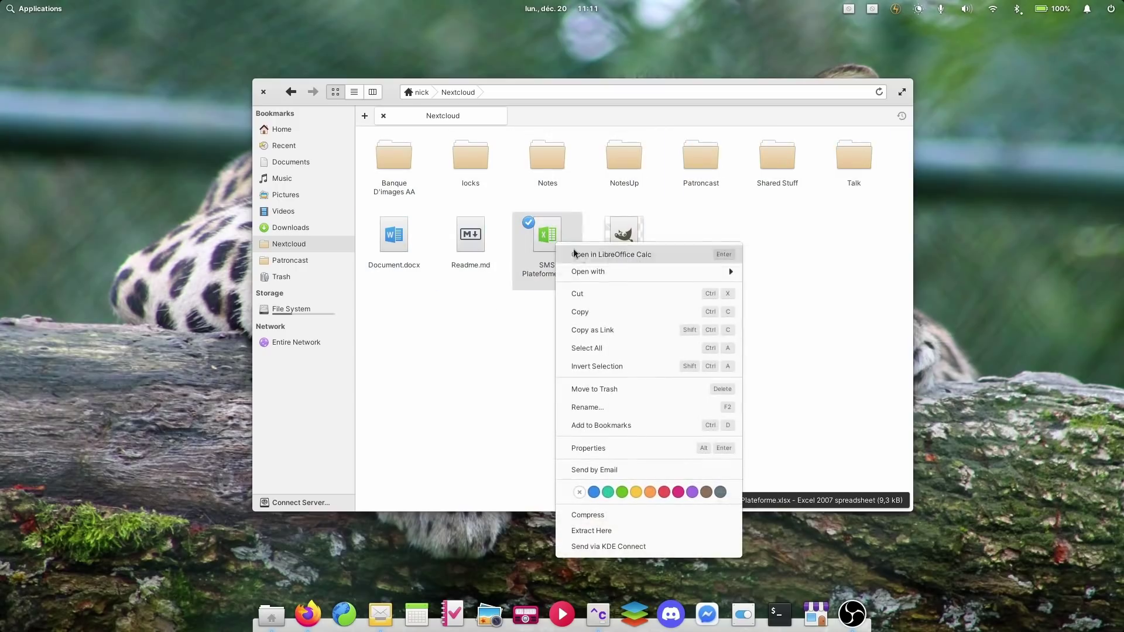
click(609, 469)
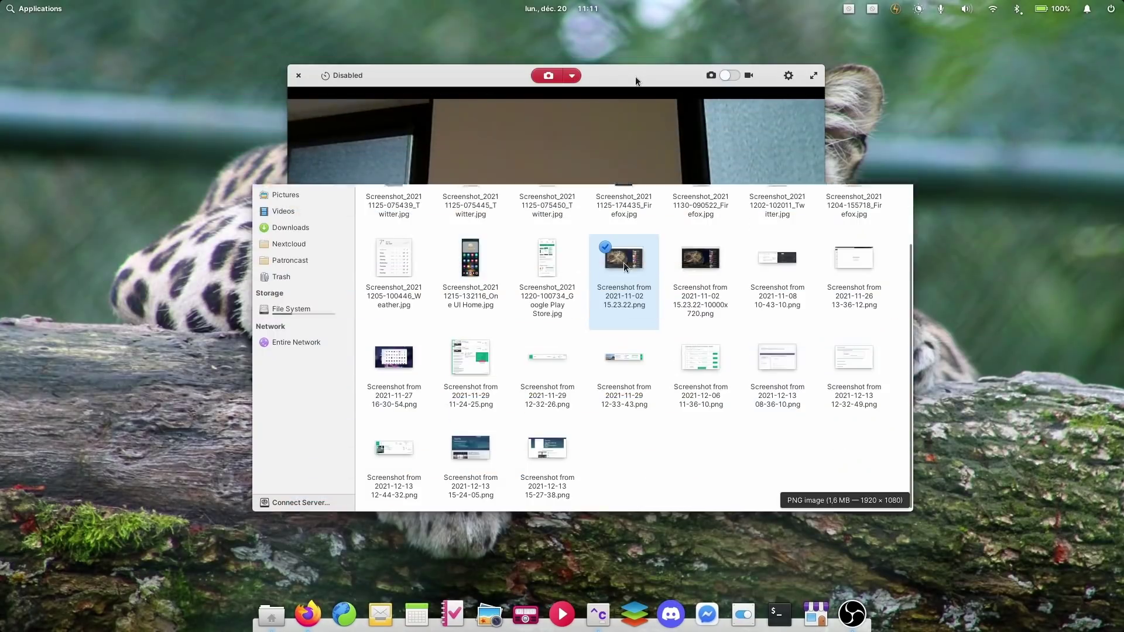
Step: View Screenshot from 2021-11-02 15.23.22.png in Photos and browse back and forth through the neighbouring screenshots
double_click(624, 263)
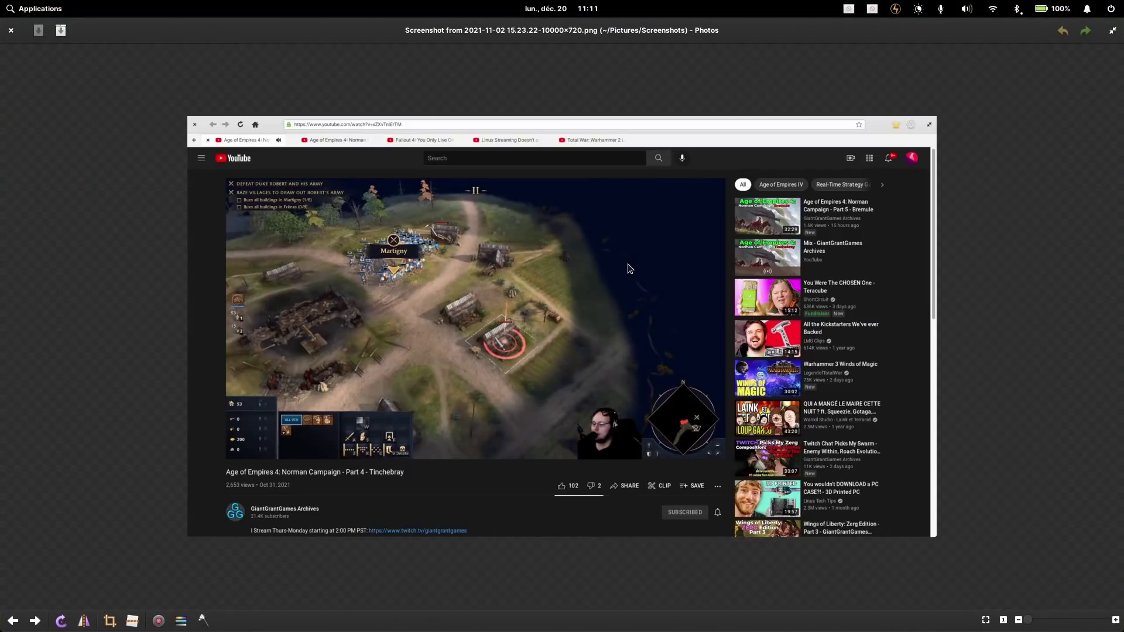
key(Right)
key(Right)
key(Right)
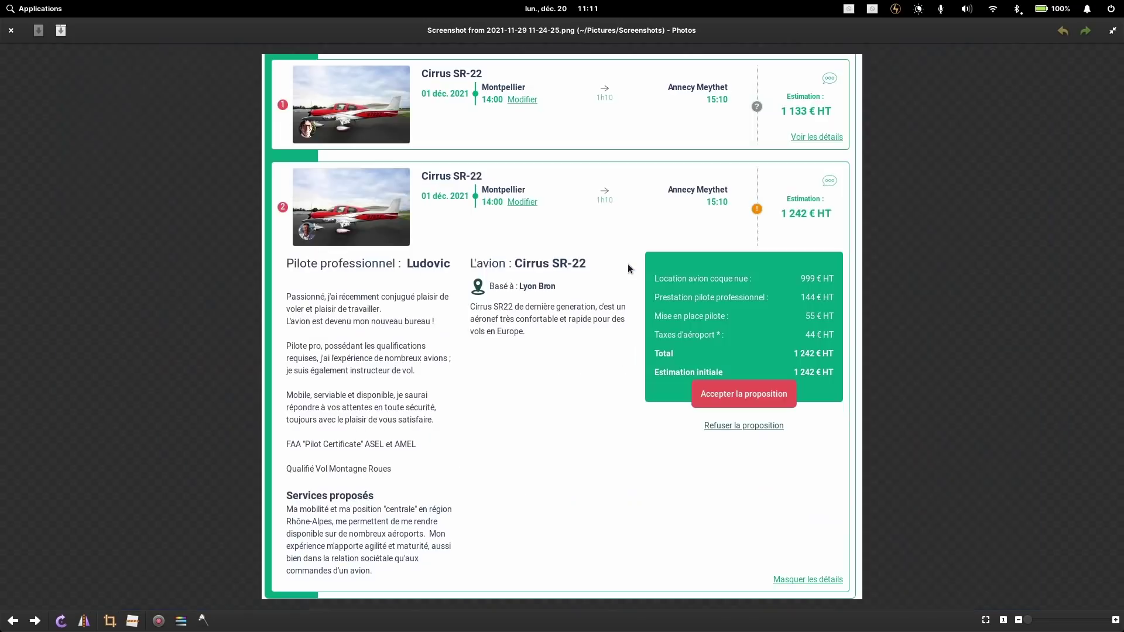
key(Right)
key(Right)
key(Left)
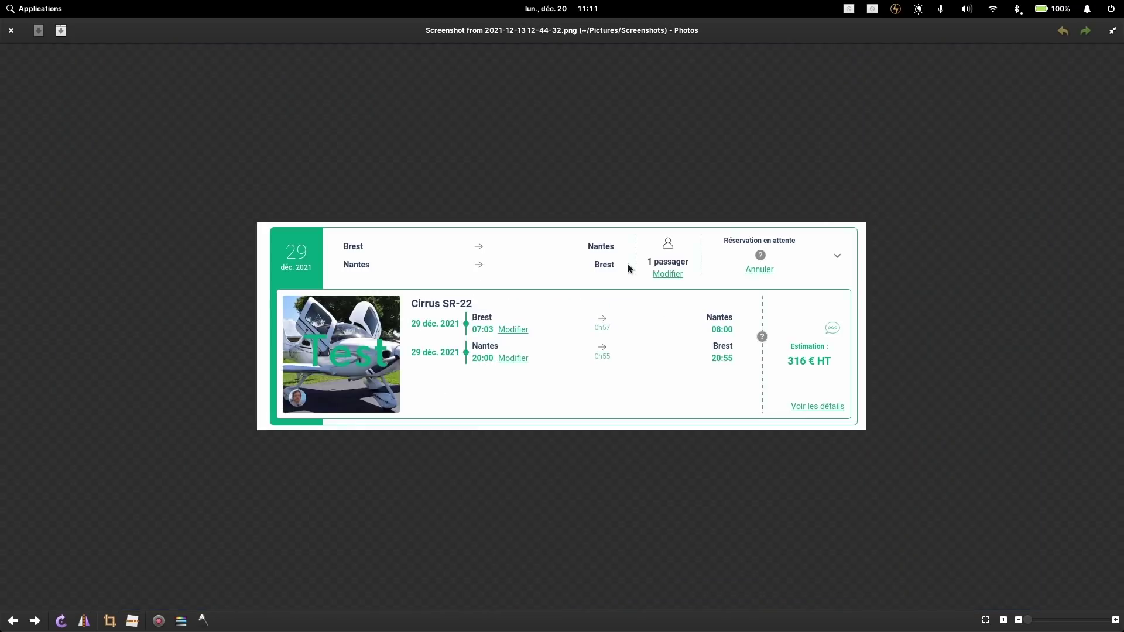
key(Left)
key(Right)
key(Right)
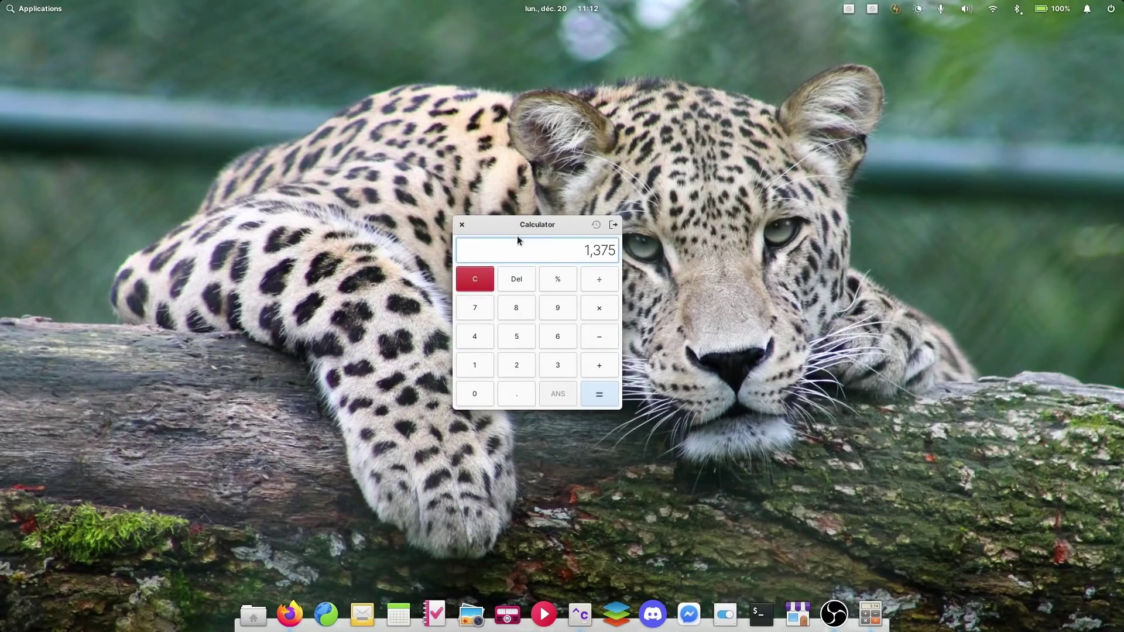
Step: Clear the existing value in Calculator and enter the expression 2563+225
key(Delete)
key(Delete)
key(Delete)
key(Delete)
key(Delete)
text(2563+225)
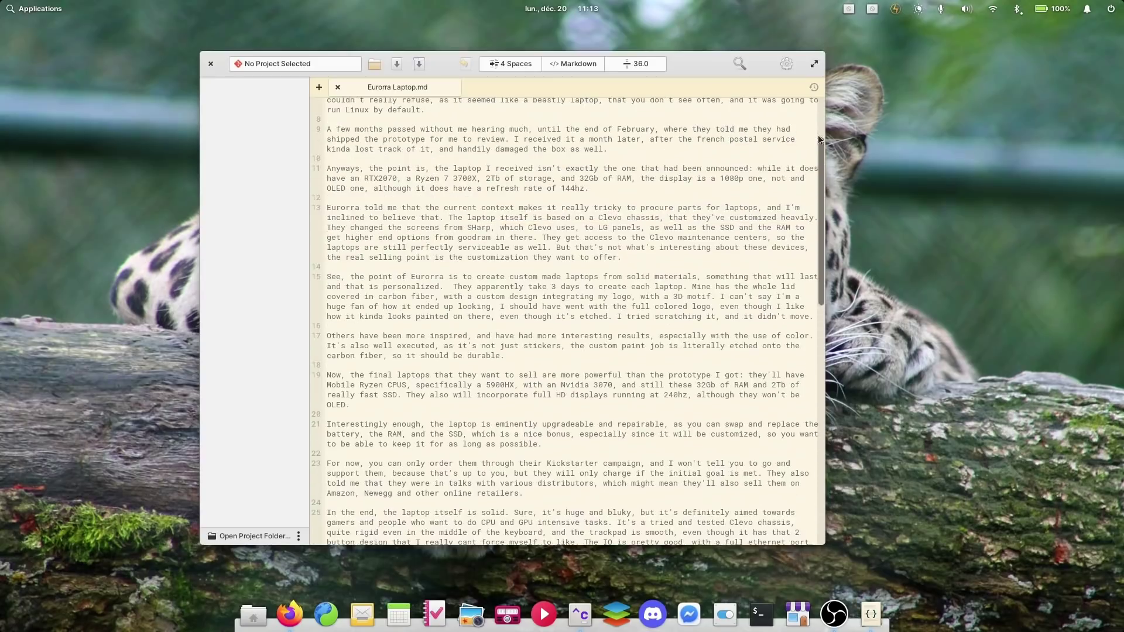
Step: Go back to the beginning of Eurorra Laptop.md and look through the code editor's settings
scroll(817, 135, up, 3)
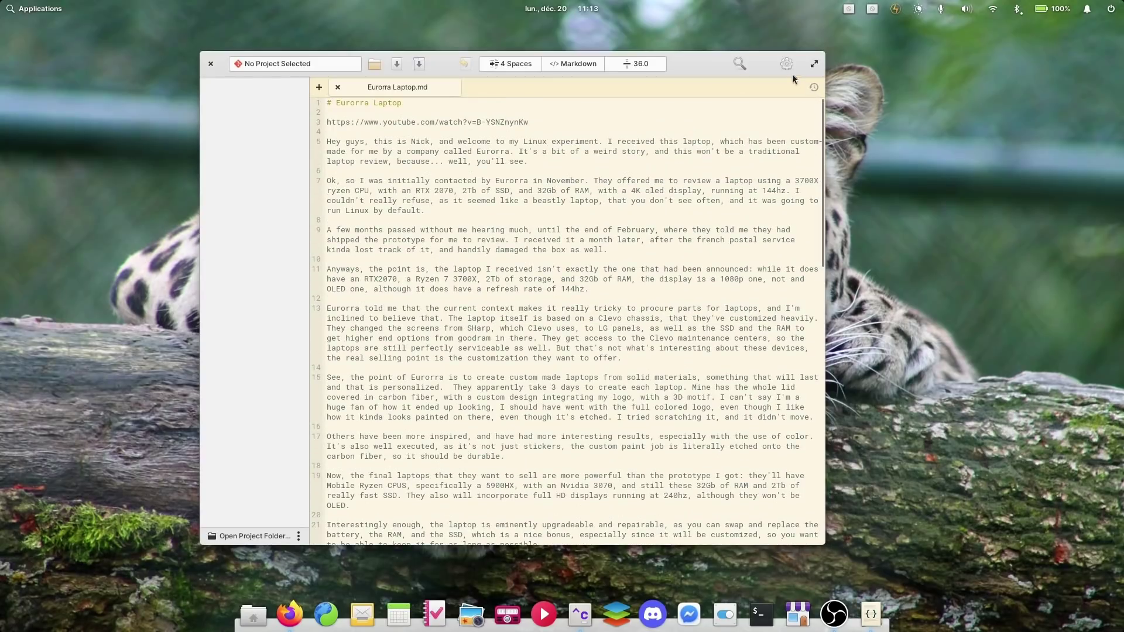
click(787, 63)
click(798, 122)
click(752, 202)
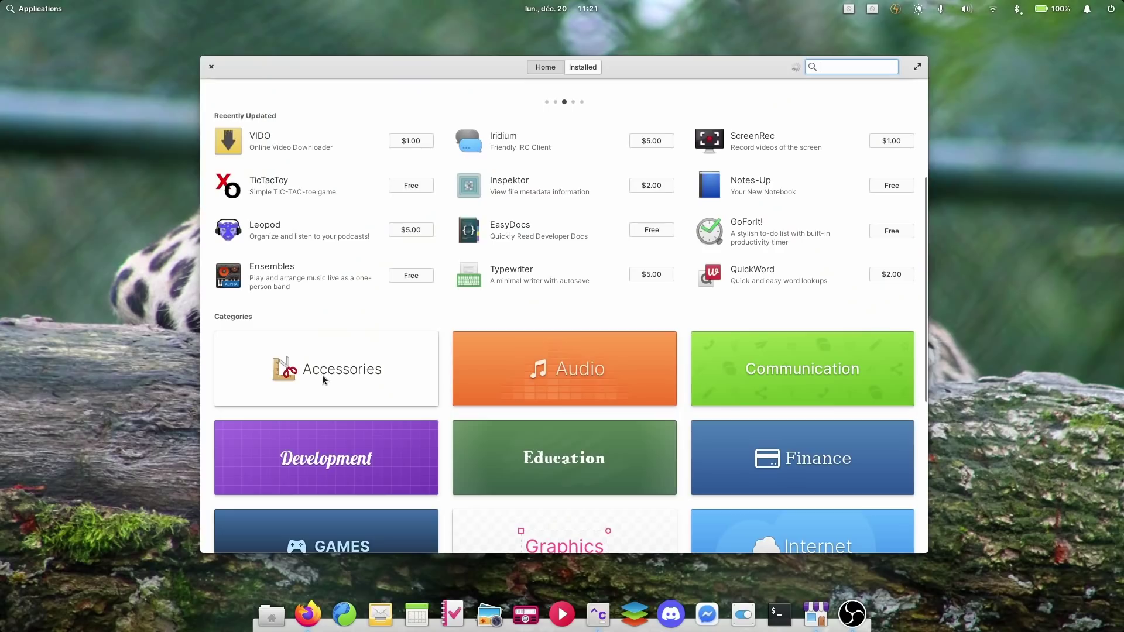
Step: Examine the paid and free apps in the Accessories category of AppCenter
click(322, 376)
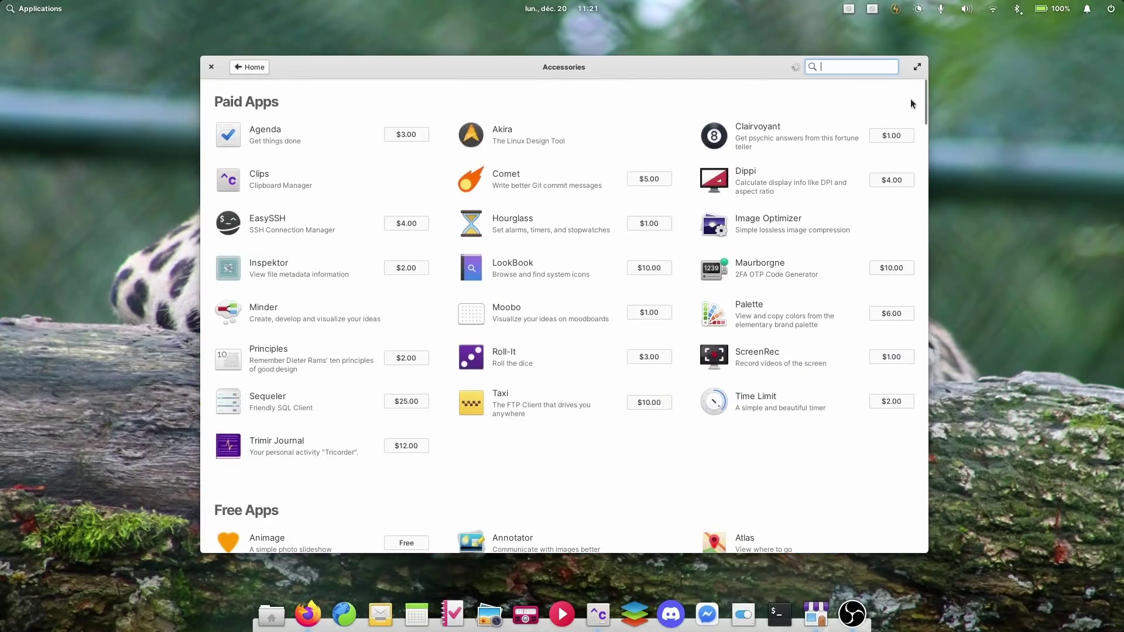
drag(925, 86, 901, 76)
click(252, 66)
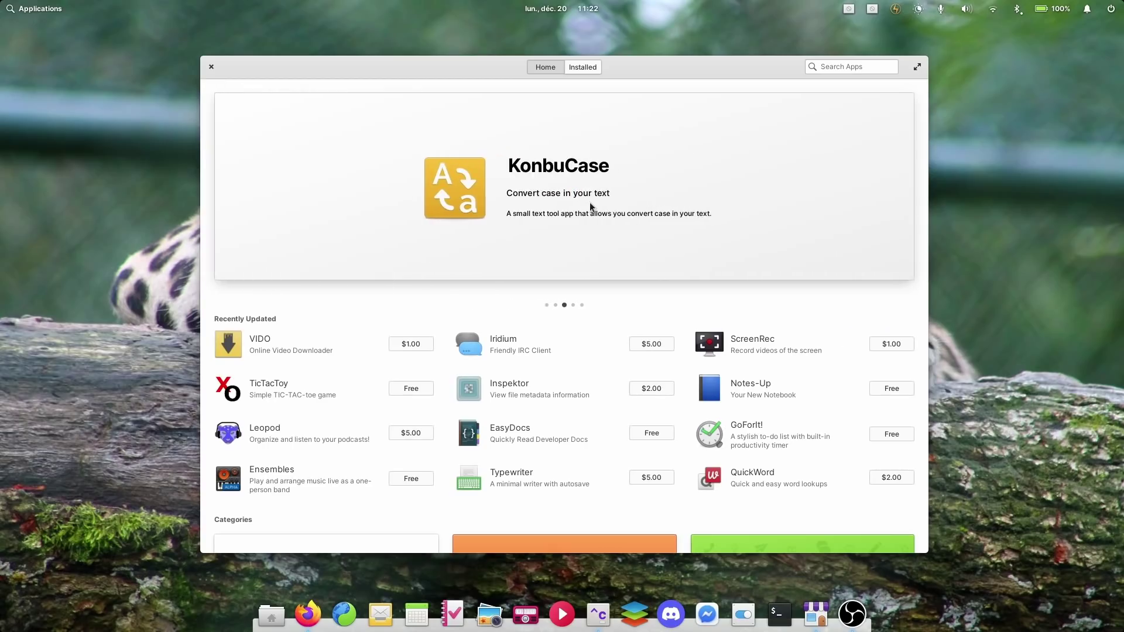
click(326, 544)
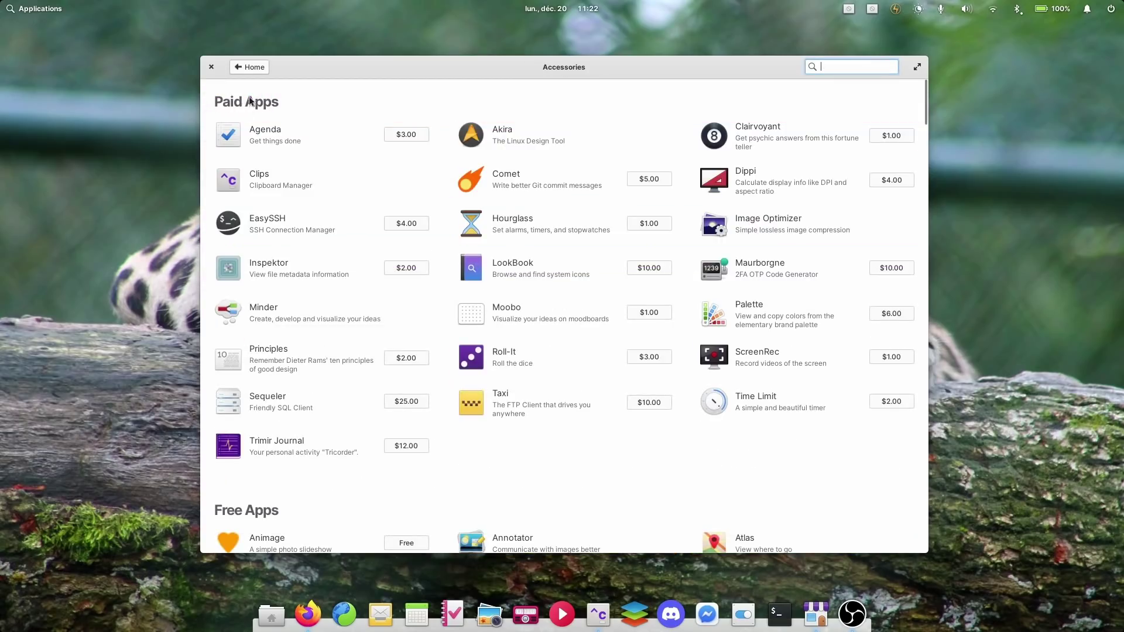
scroll(378, 224, down, 5)
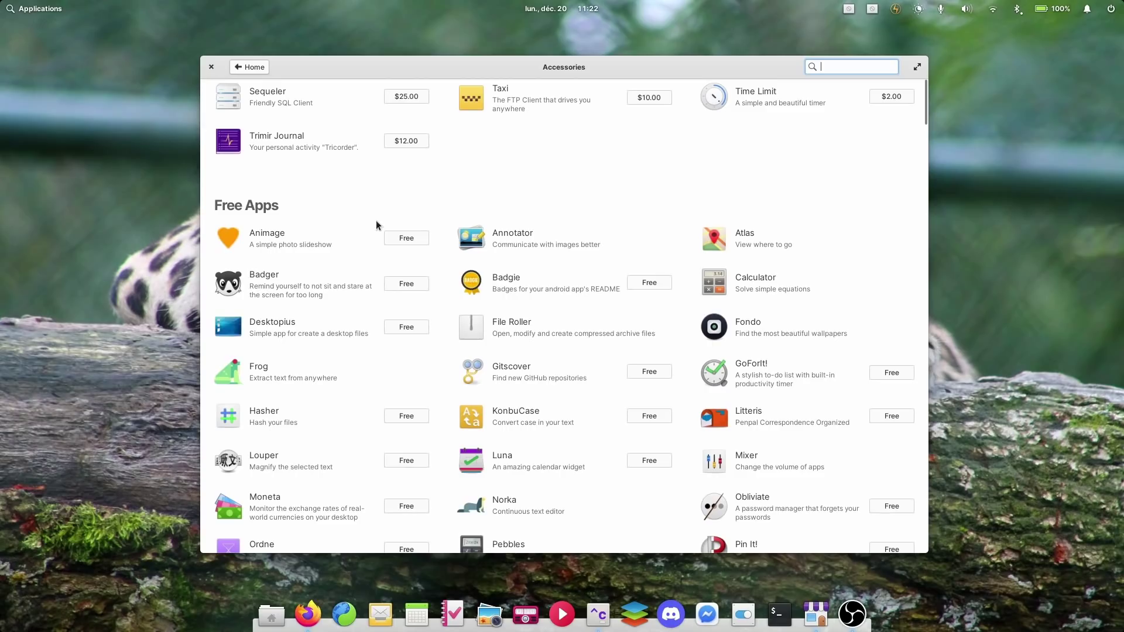
scroll(319, 231, down, 7)
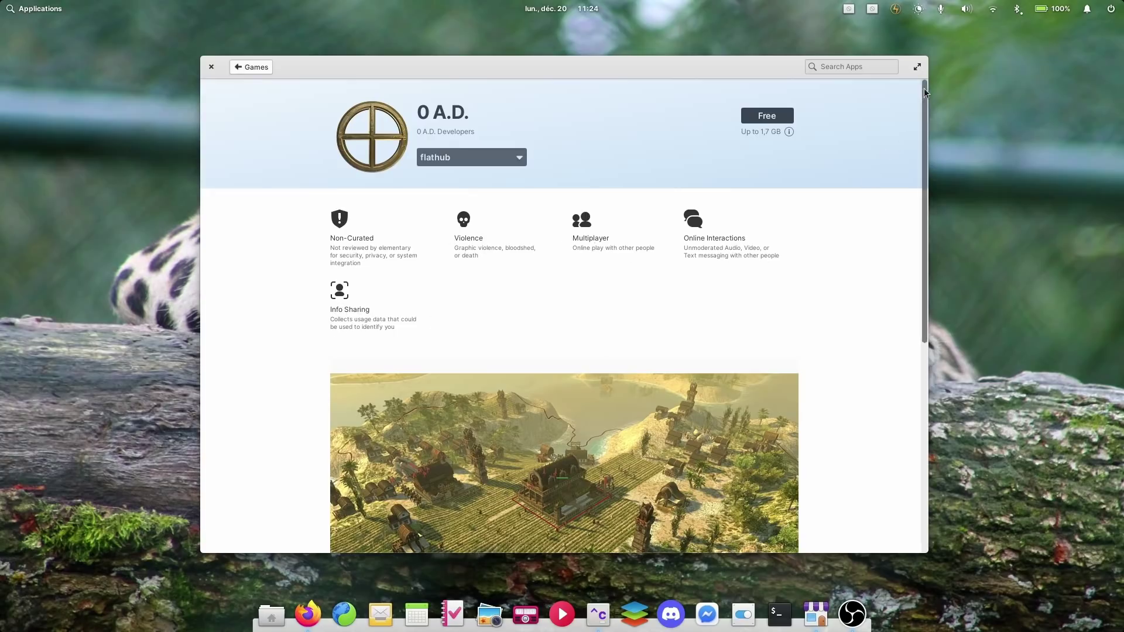
Step: Review the 0 A.D. app page and install the non-curated game from flathub, accepting the security warning
drag(924, 88, 926, 219)
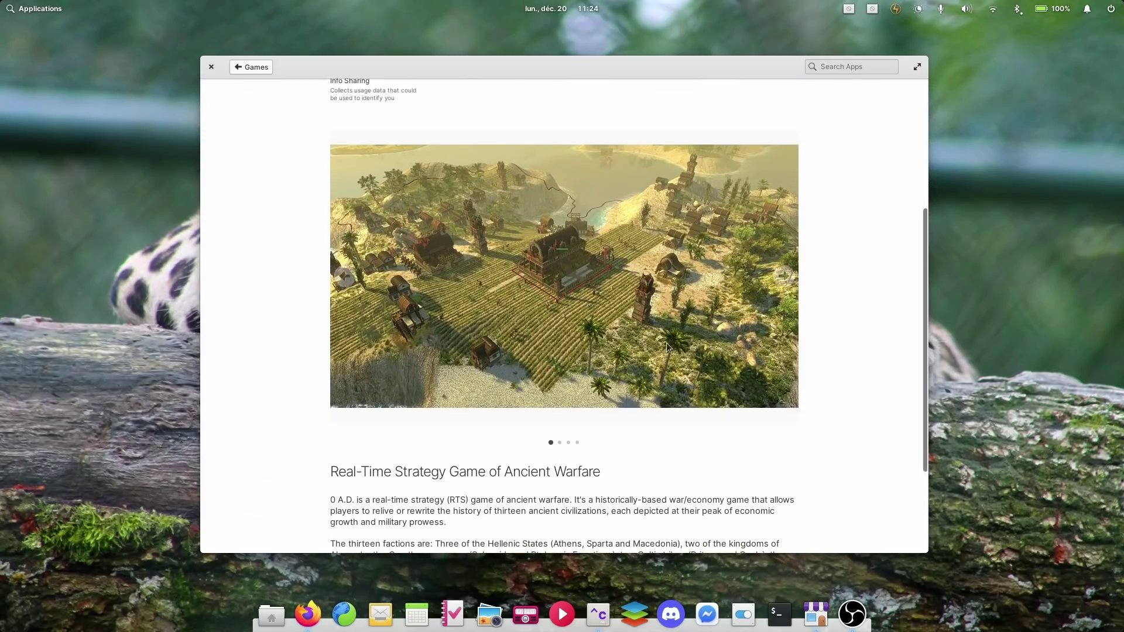
scroll(554, 351, up, 5)
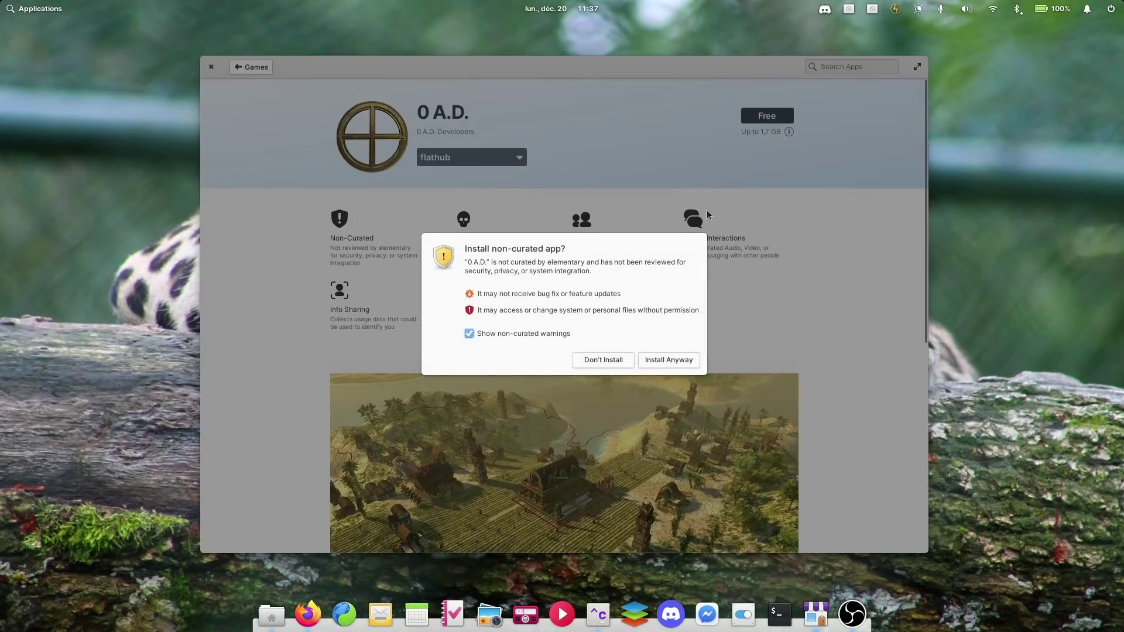
click(675, 359)
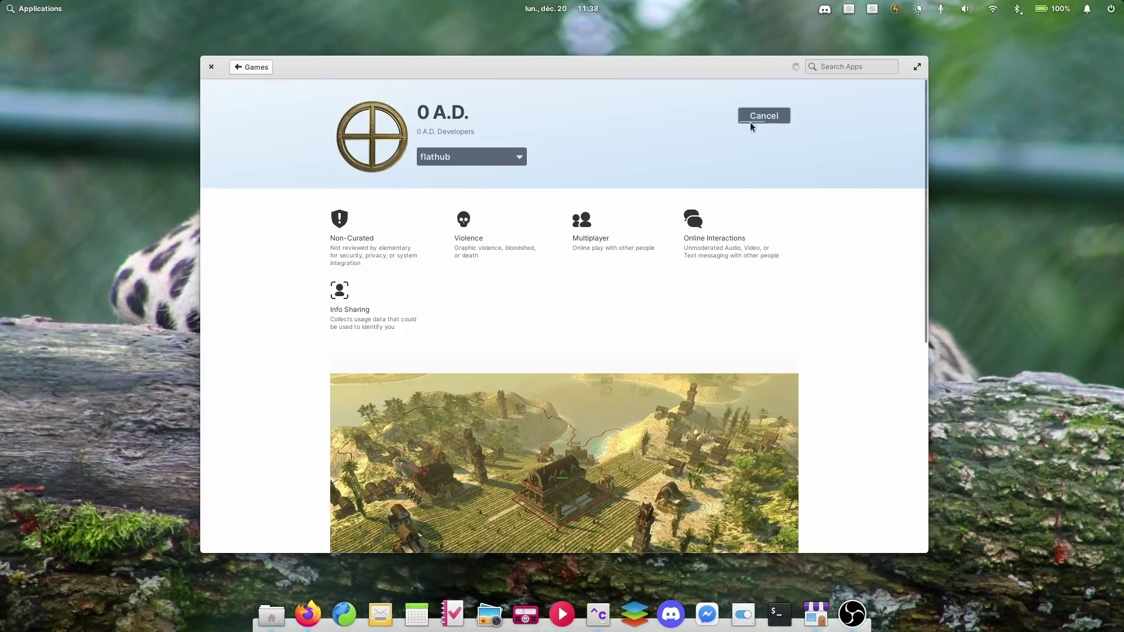
drag(935, 149, 613, 169)
mouse_move(683, 170)
mouse_down()
mouse_move(937, 167)
mouse_move(677, 170)
mouse_up()
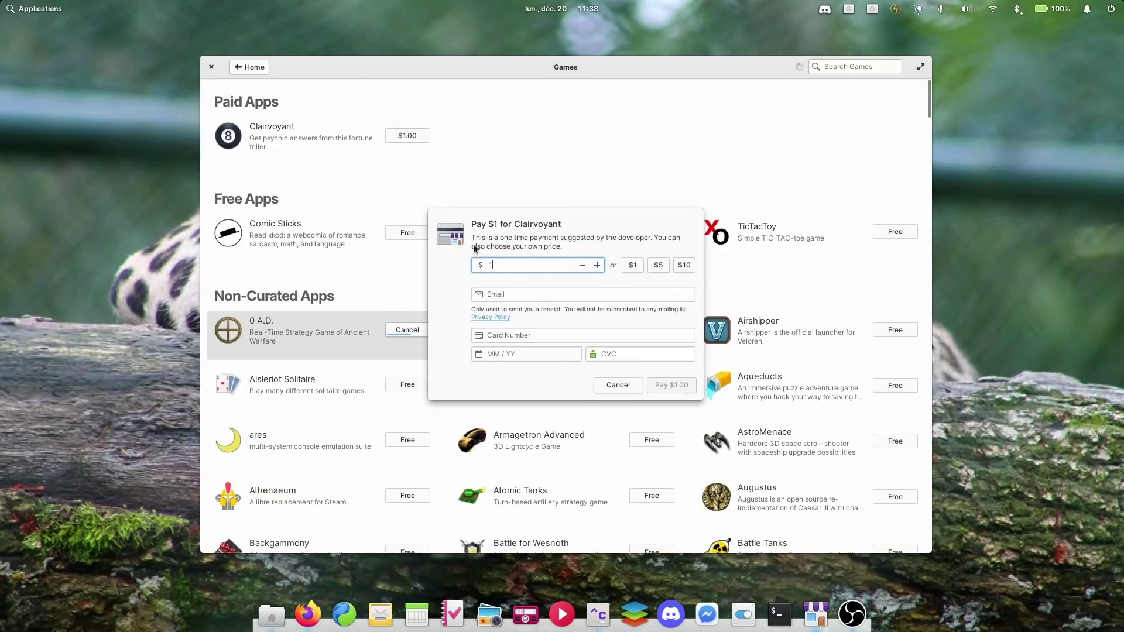
Step: Try $5, $10 and $1 in turn as the price to pay for Clairvoyant
click(658, 266)
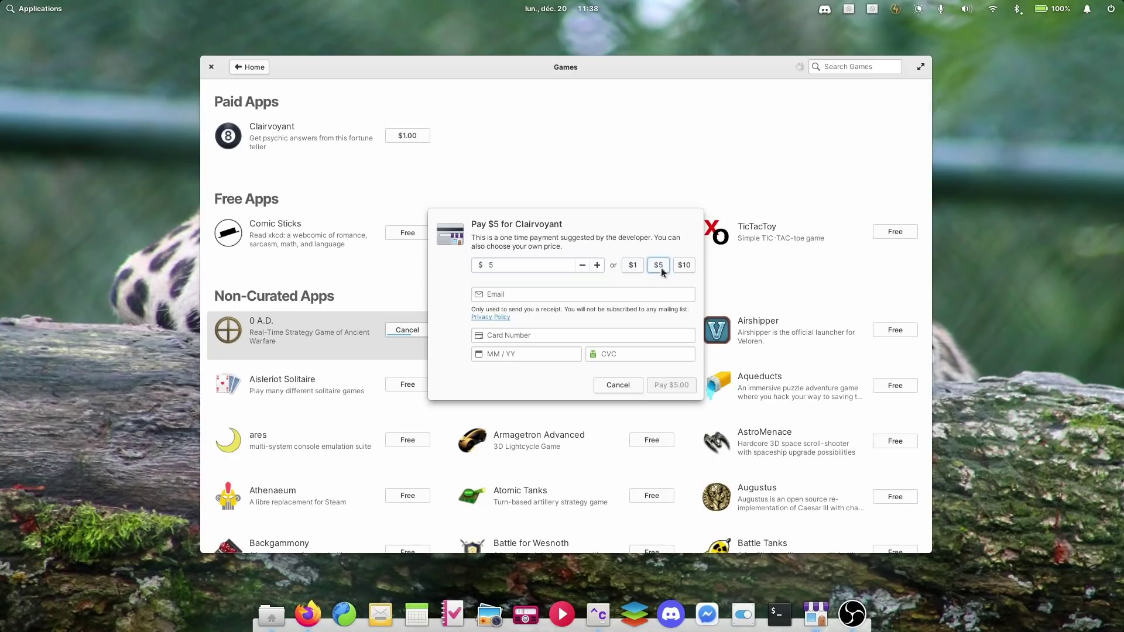
click(683, 264)
click(632, 265)
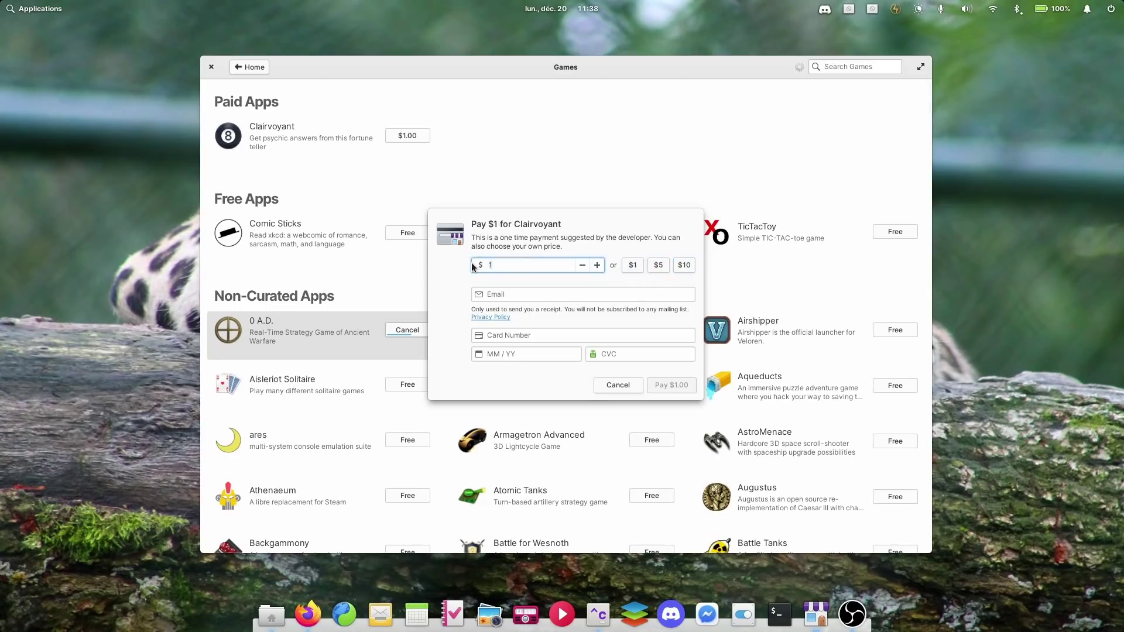
key(Return)
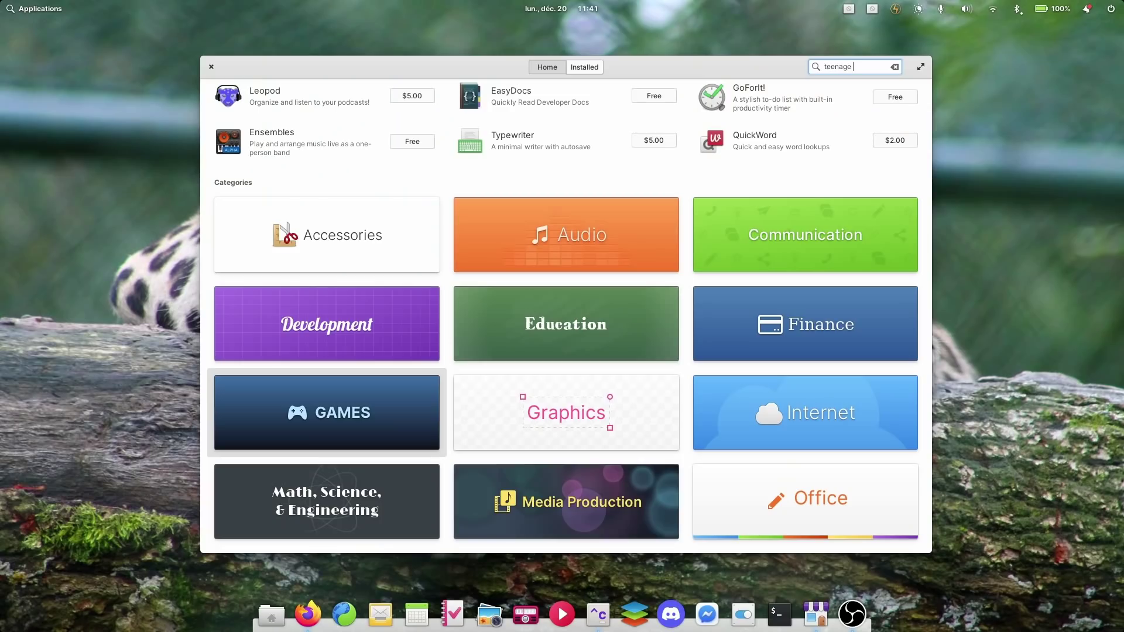
Step: Complete the app search text as "teenage mutant", and look through the apps in the Graphics category
text(mutant)
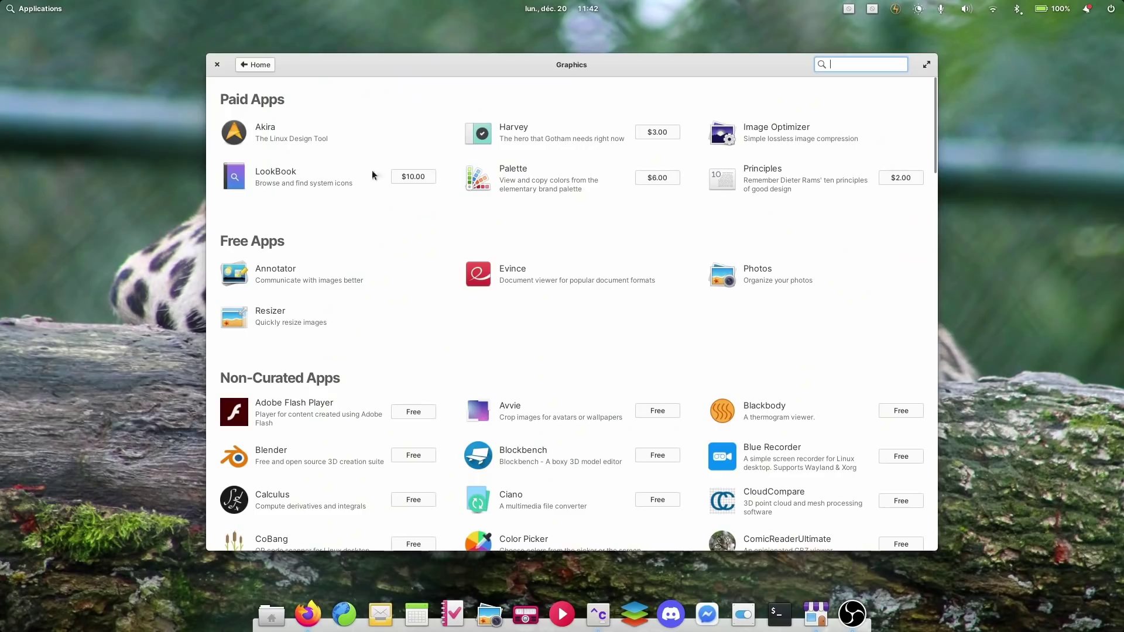
drag(934, 93, 932, 492)
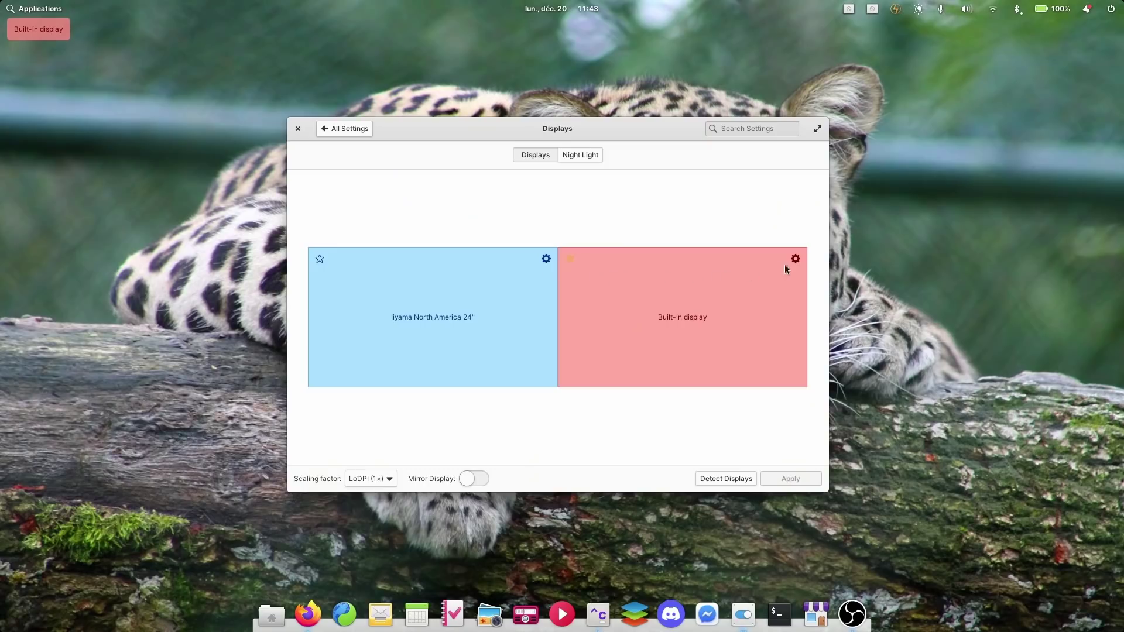
Step: View the built-in display's settings and its additional resolution options without changing anything
click(796, 259)
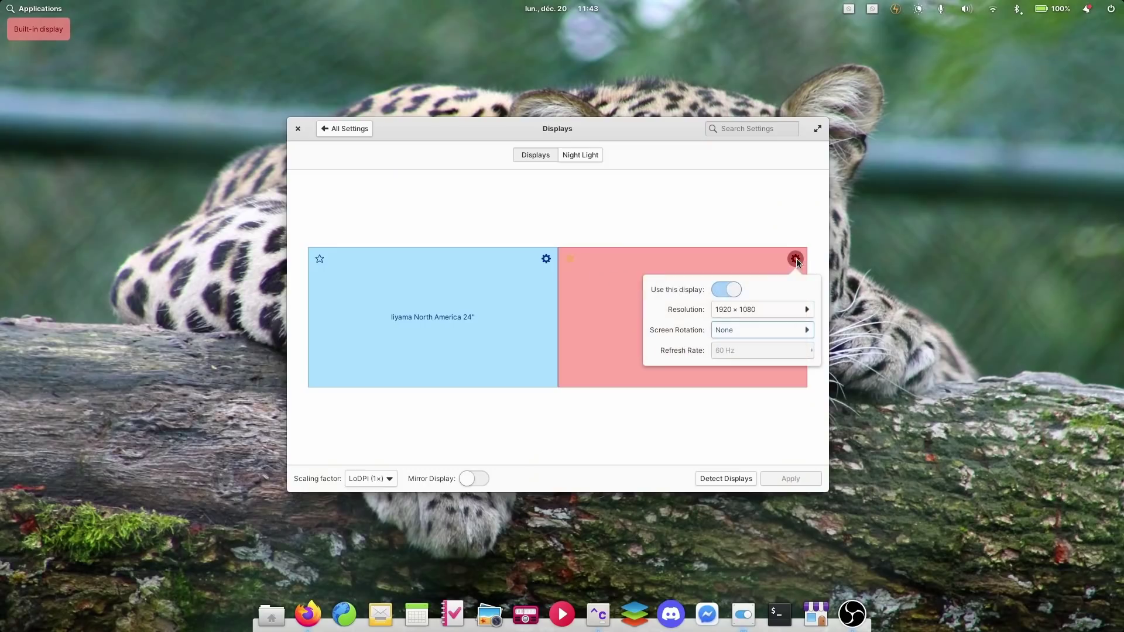
click(754, 310)
mouse_move(757, 332)
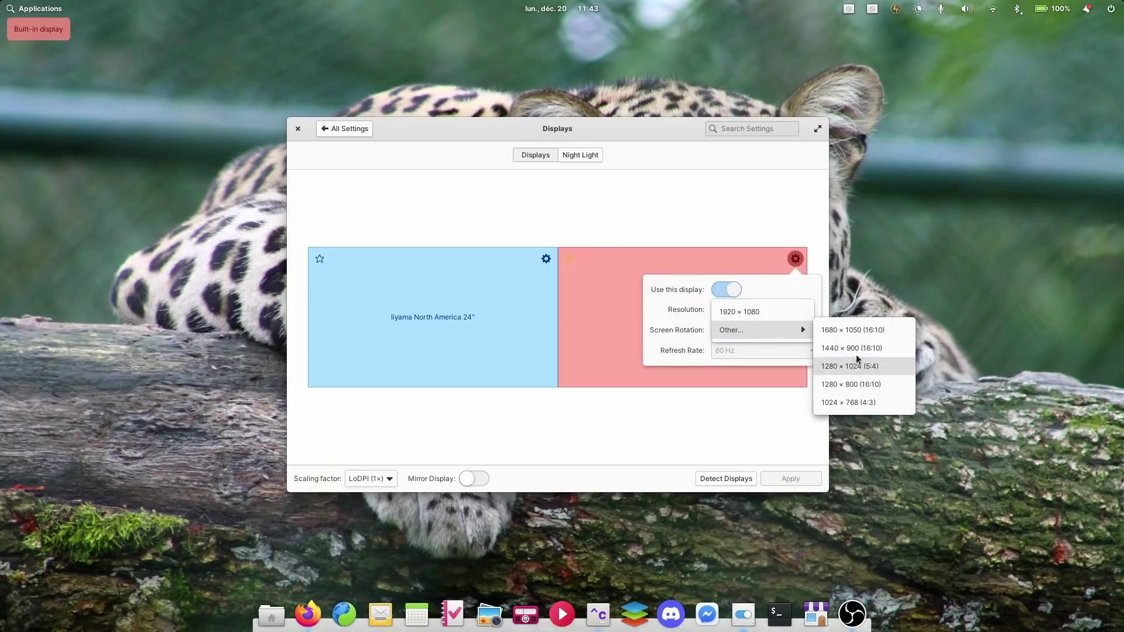
click(617, 186)
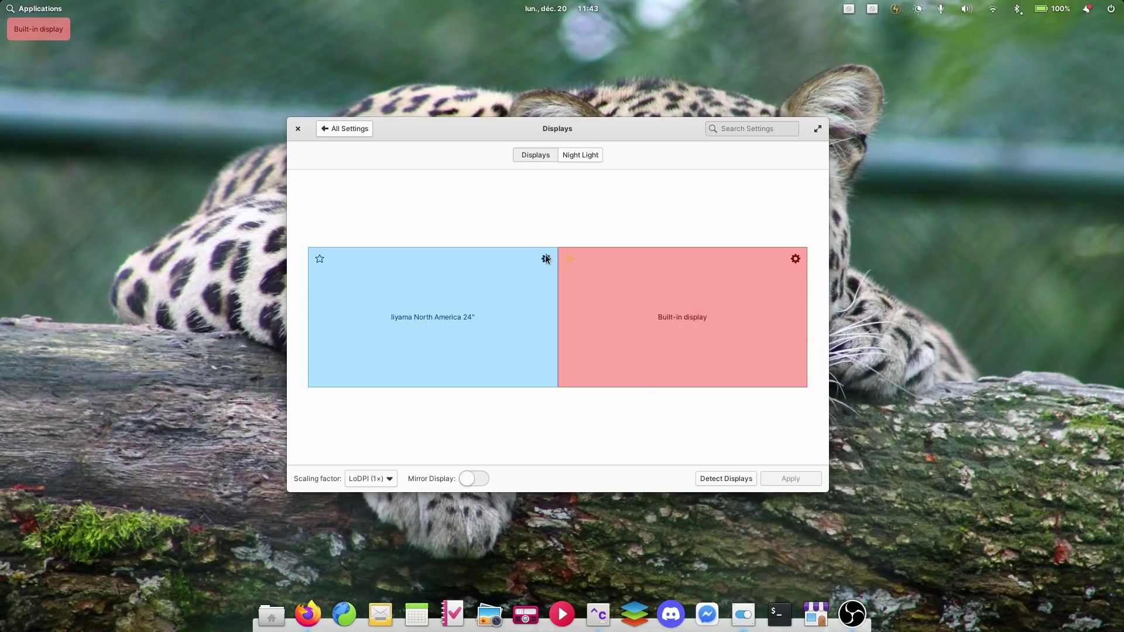
Step: Set the resolution of the Iiyama North America 24" display to 1280 × 800
click(546, 259)
click(546, 259)
click(588, 310)
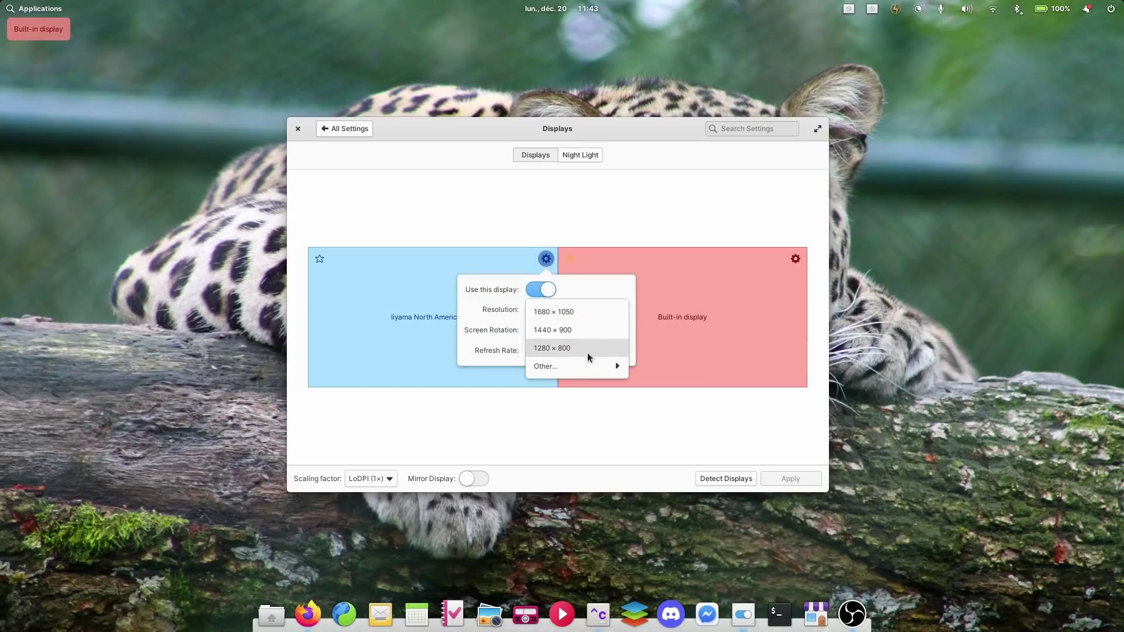
click(588, 351)
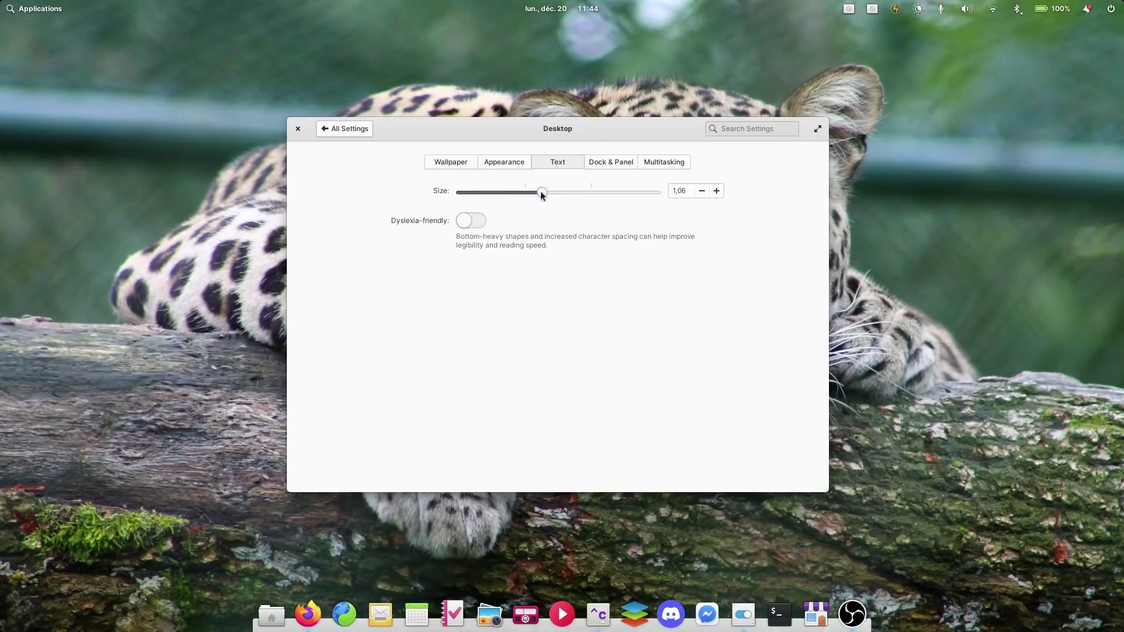
Step: Increase the text size in the Desktop settings
drag(547, 192, 648, 203)
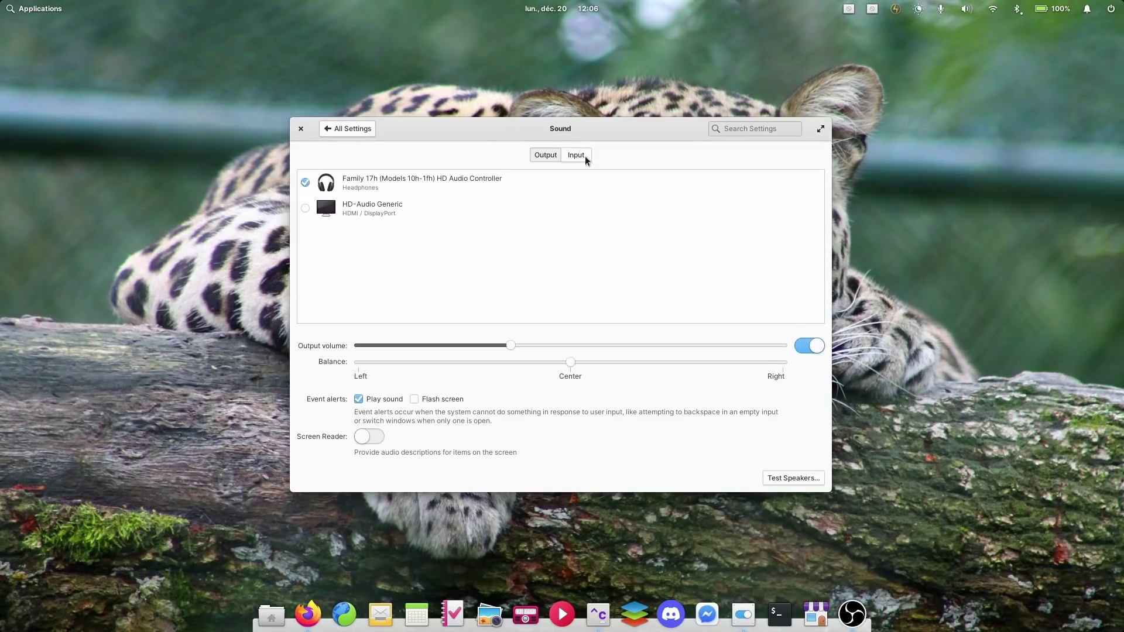
Step: View the Sound settings for input devices and return to the output devices
click(585, 156)
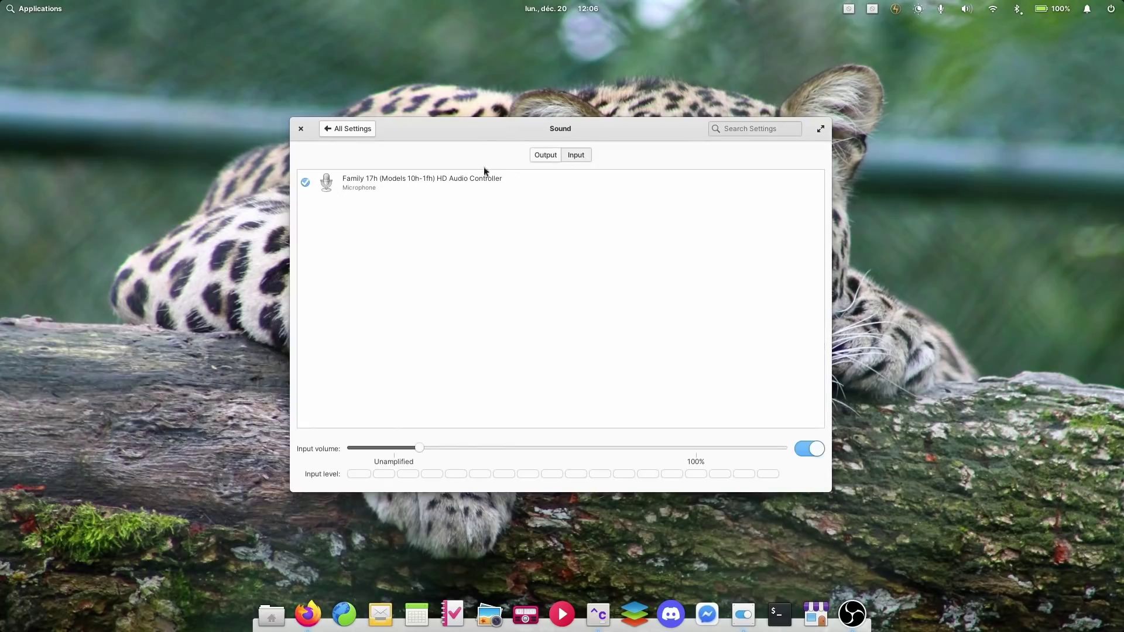
click(545, 156)
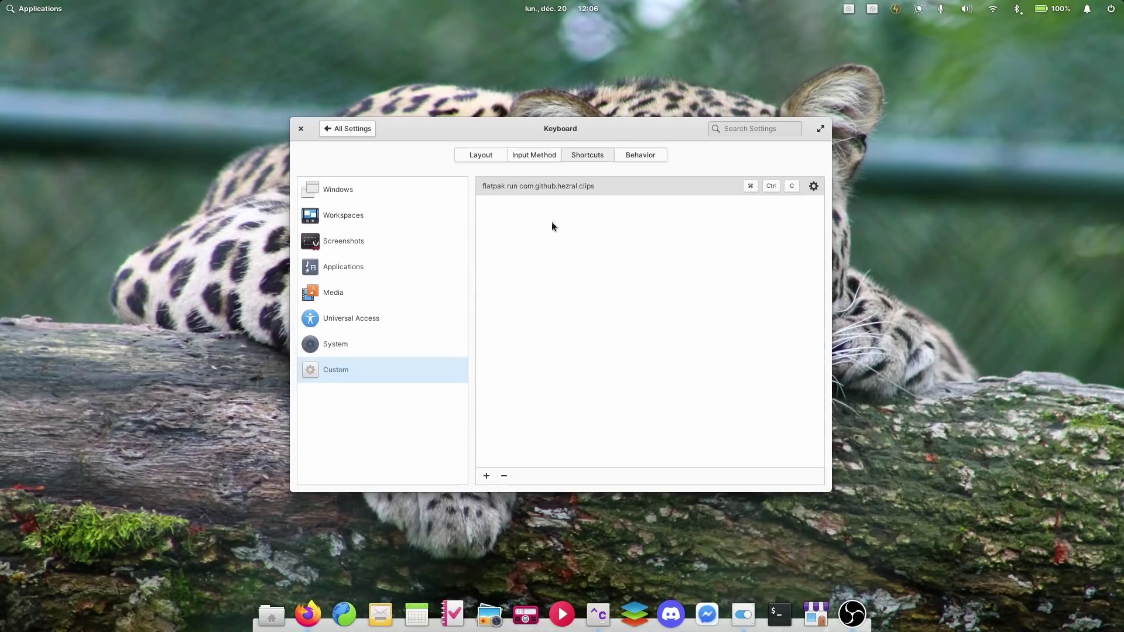
Step: Select the custom keyboard shortcut for flatpak run com.github.hezral.clips
key(Return)
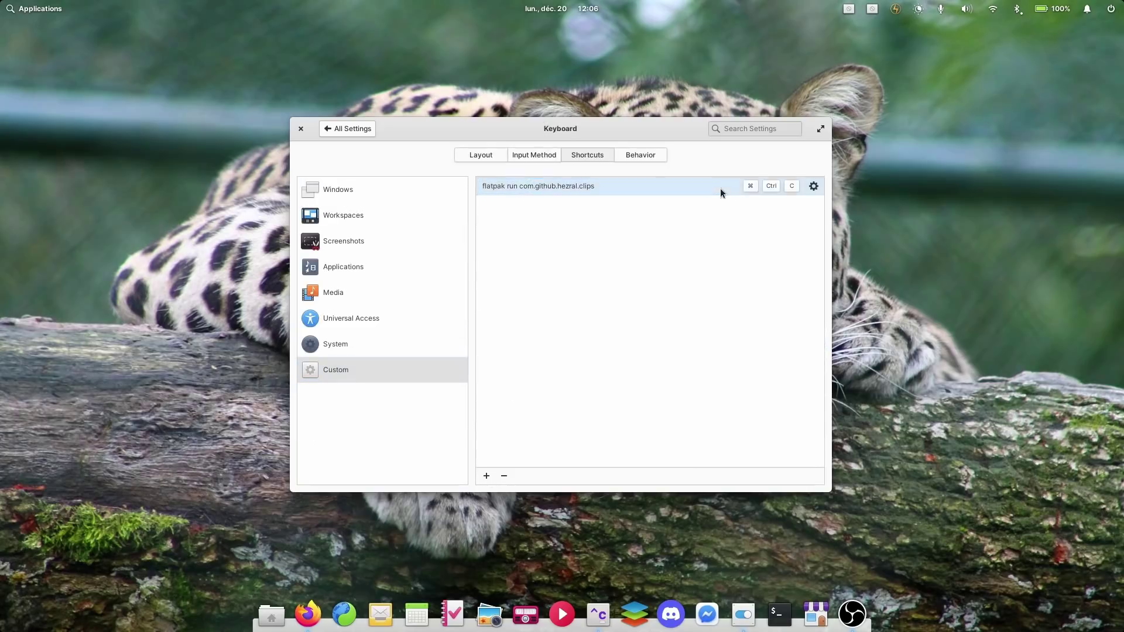
Step: Open the key combination of the custom flatpak run com.github.hezral.clips shortcut for editing
click(777, 186)
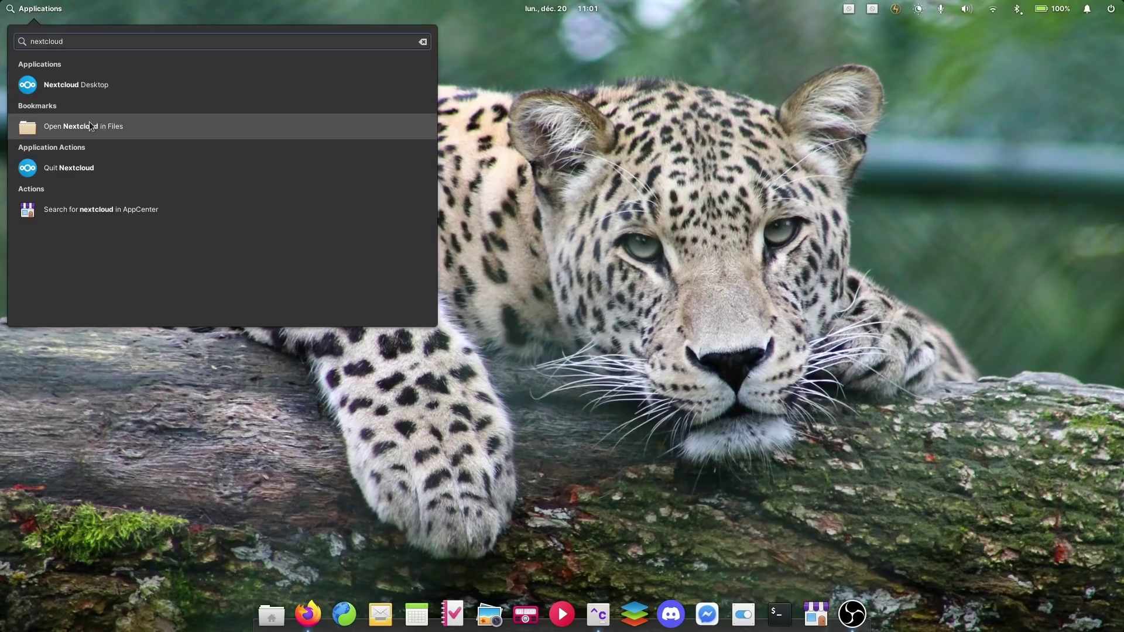
Step: Open the Nextcloud folder from the application search, add its Banque D'images AA folder to the bookmarks, and close Files
click(117, 128)
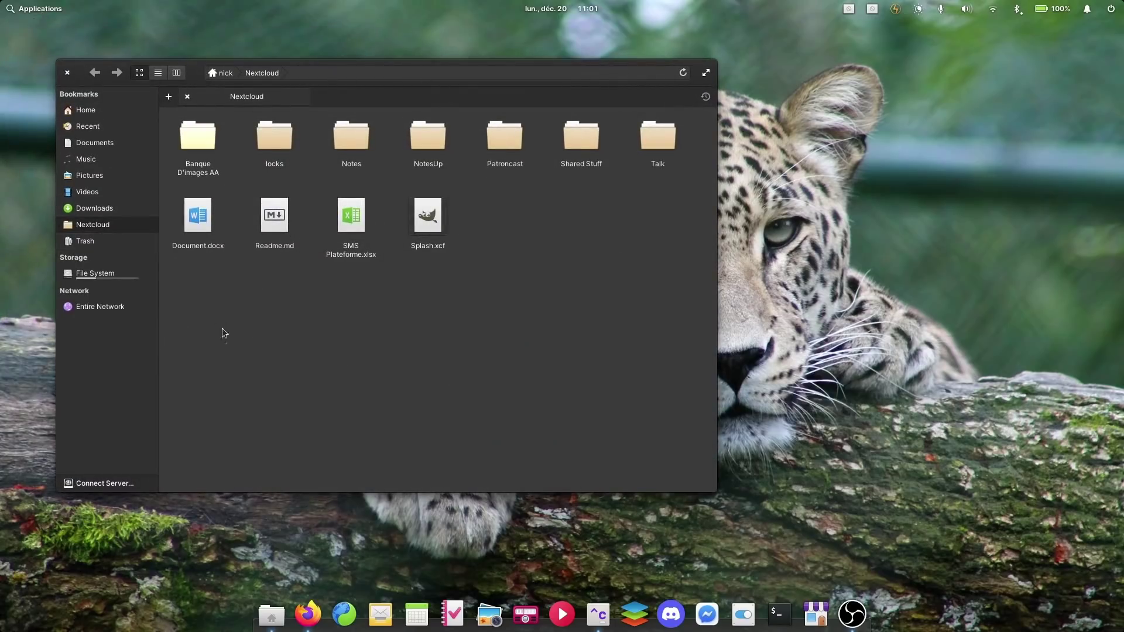
right_click(204, 147)
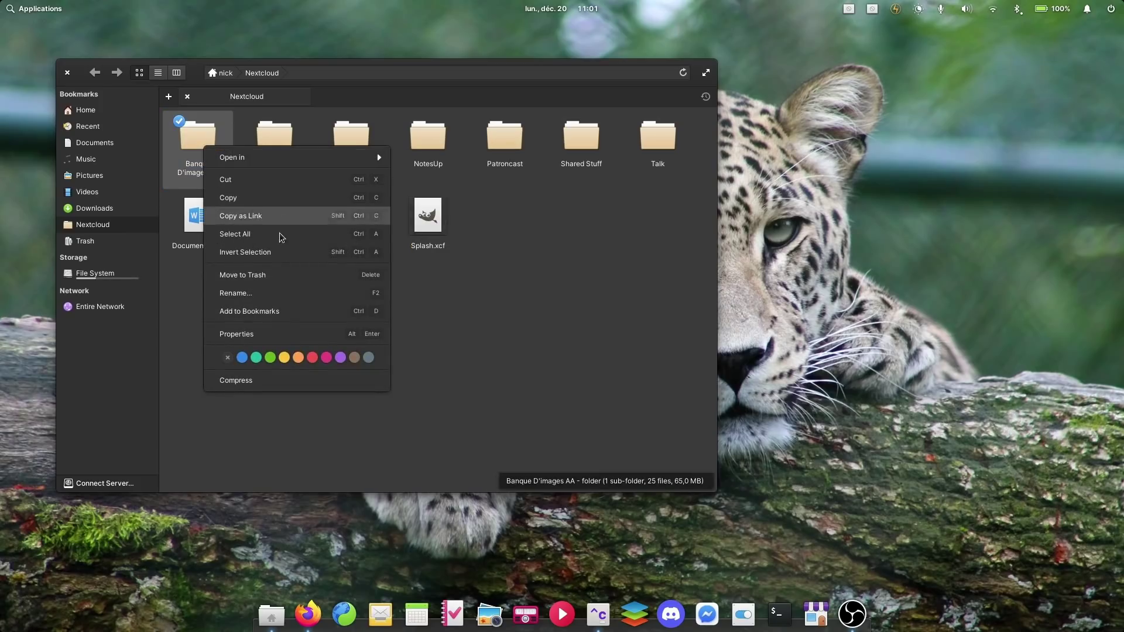
click(274, 311)
click(68, 73)
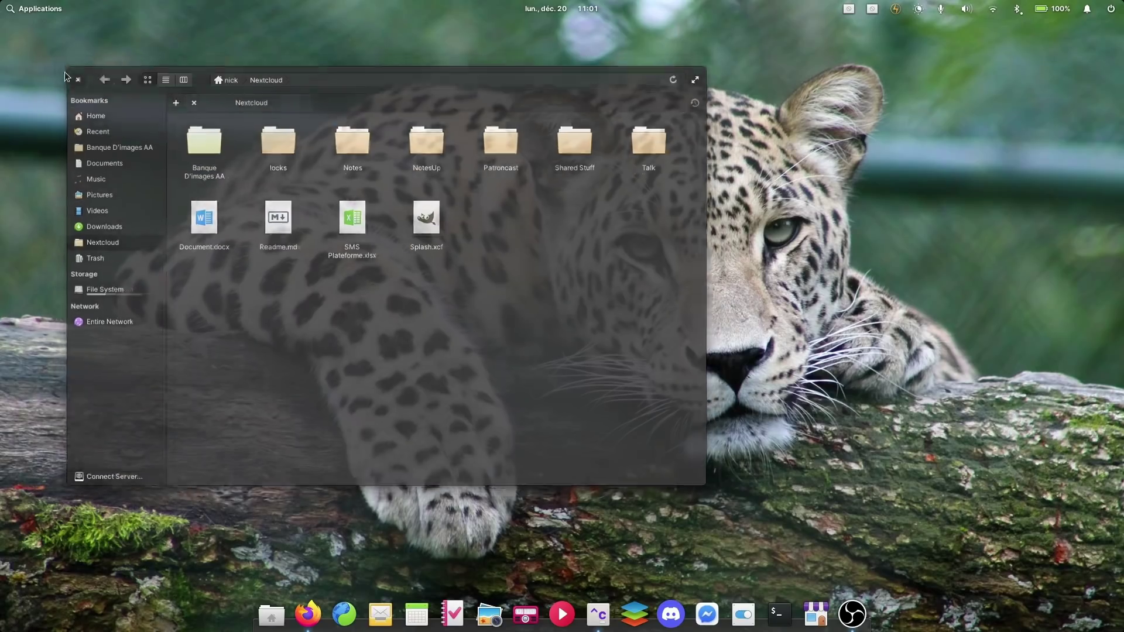
Step: Search the Applications menu for "banque" to find the bookmarked folder
click(27, 9)
text(banque)
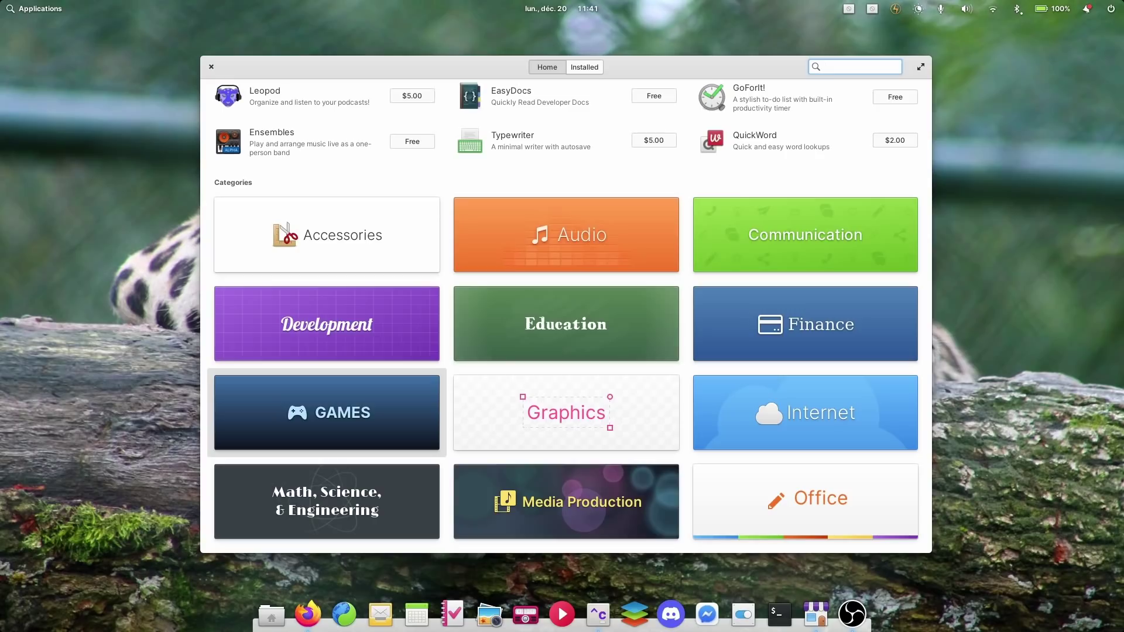
Step: Search AppCenter for "utant"
text(utant)
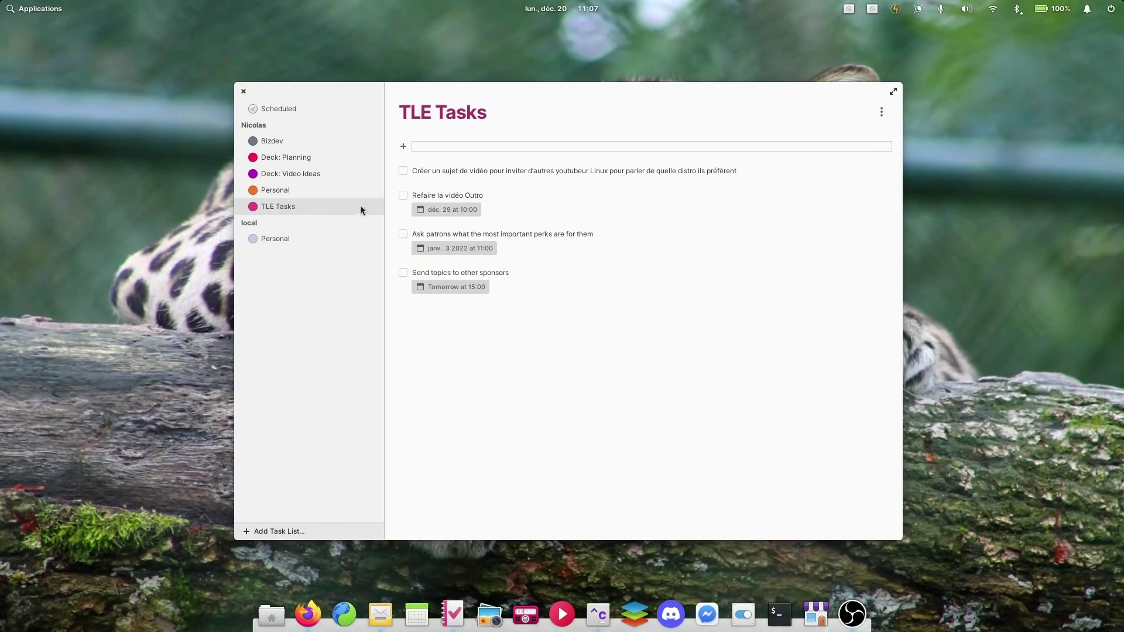
Step: Move the task "Create a Teenage Mutant Ninja Tuxes T-Shirt" from the Personal list to the TLE Tasks list
click(297, 191)
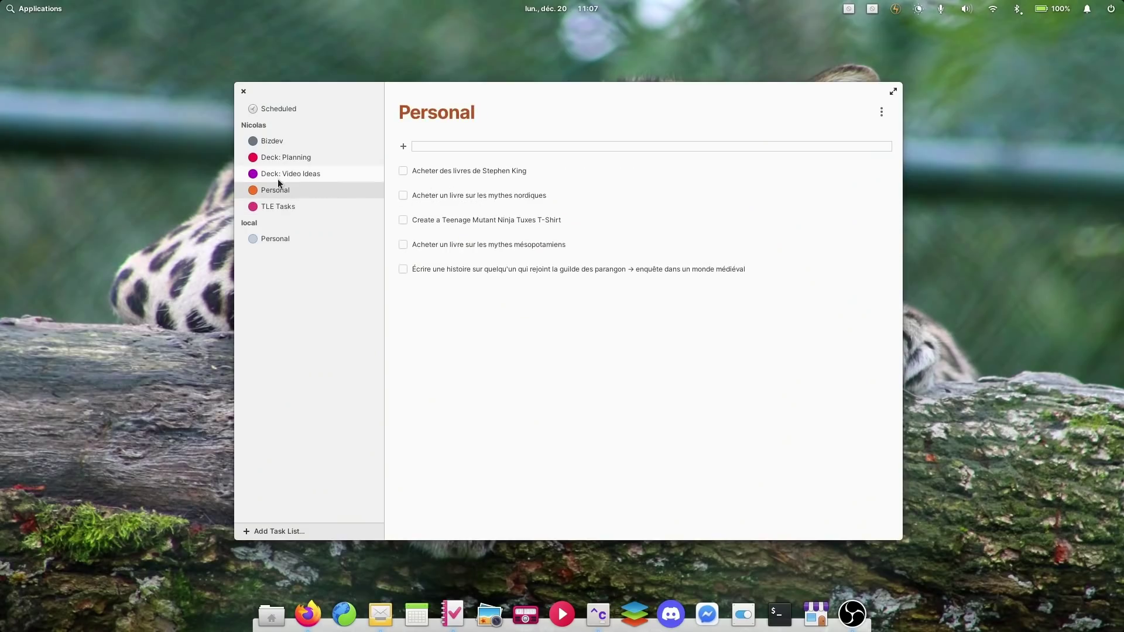
drag(424, 228, 280, 208)
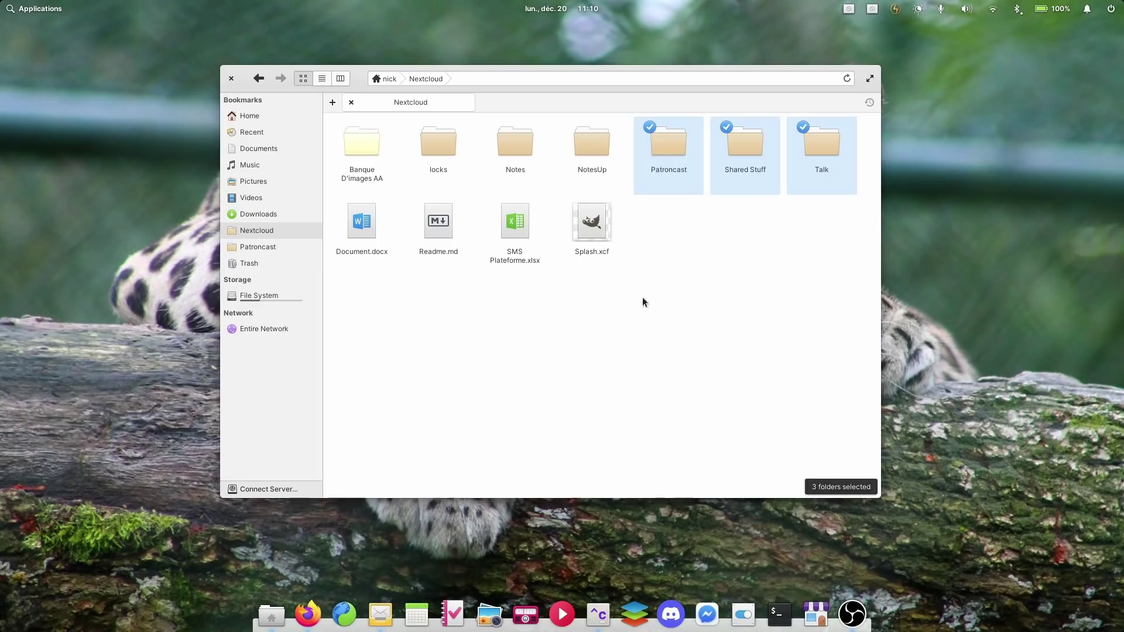
Step: Select Readme.md, SMS Plateforme.xlsx and Splash.xcf together with the Patroncast, Shared Stuff and Talk folders in Nextcloud, and show the selection's actions
drag(631, 304, 627, 240)
right_click(552, 259)
click(455, 286)
drag(711, 202, 806, 173)
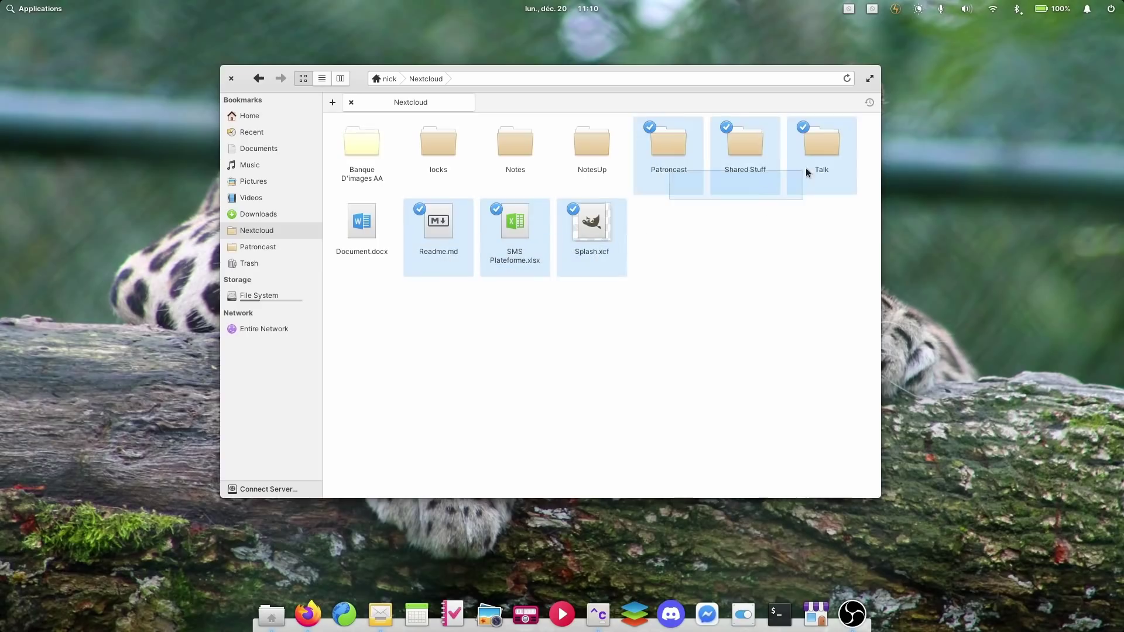
right_click(830, 152)
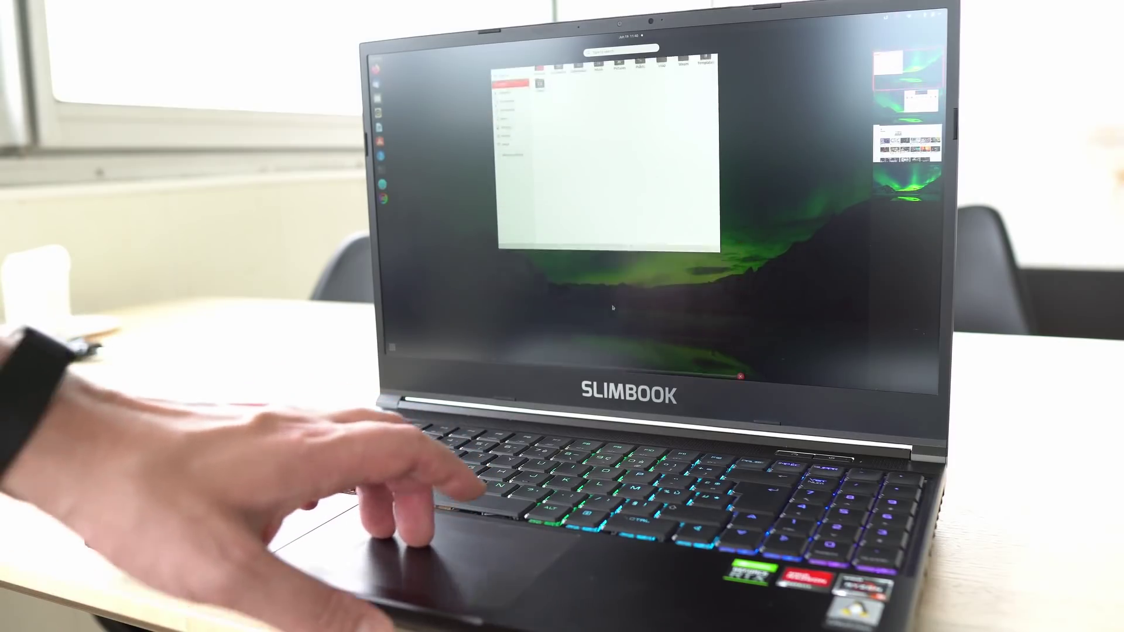
scroll(613, 307, down, 2)
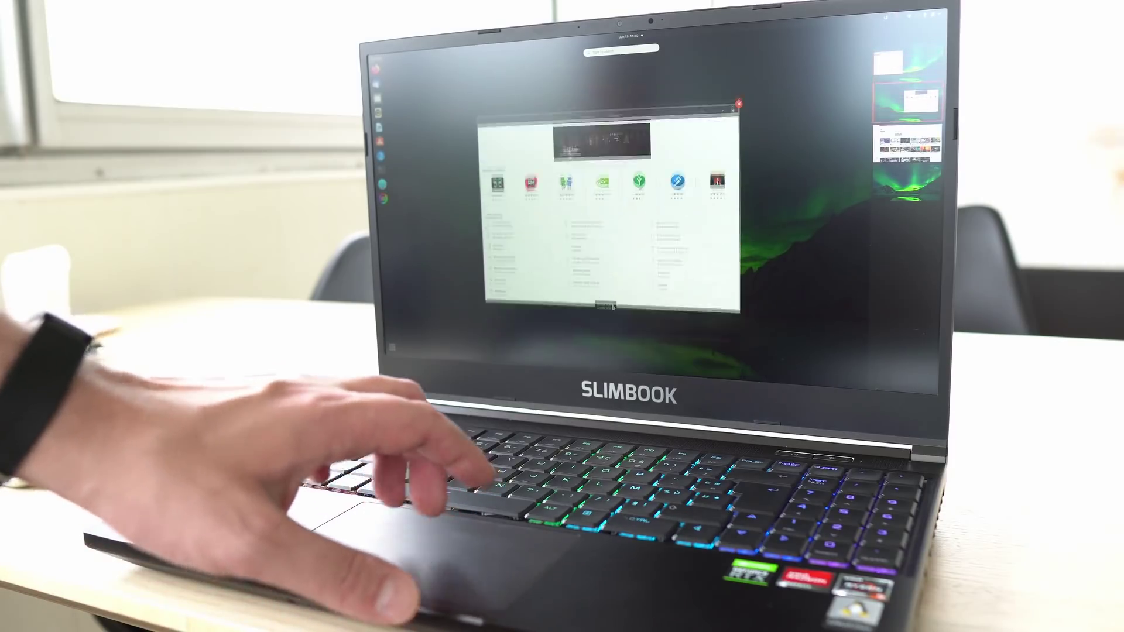
scroll(613, 308, up, 1)
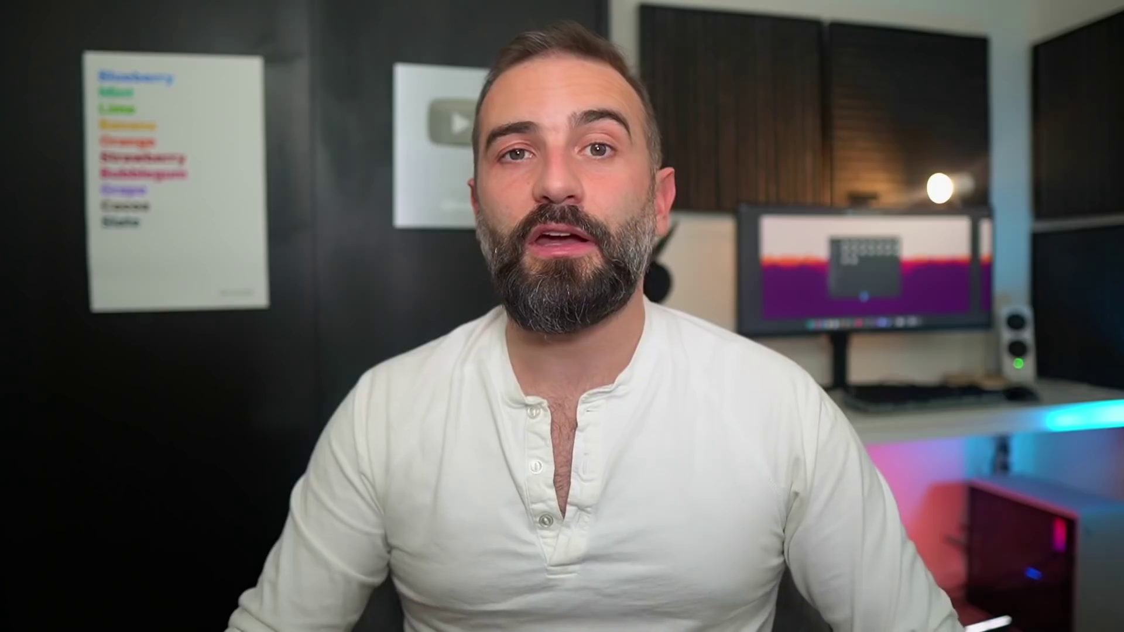